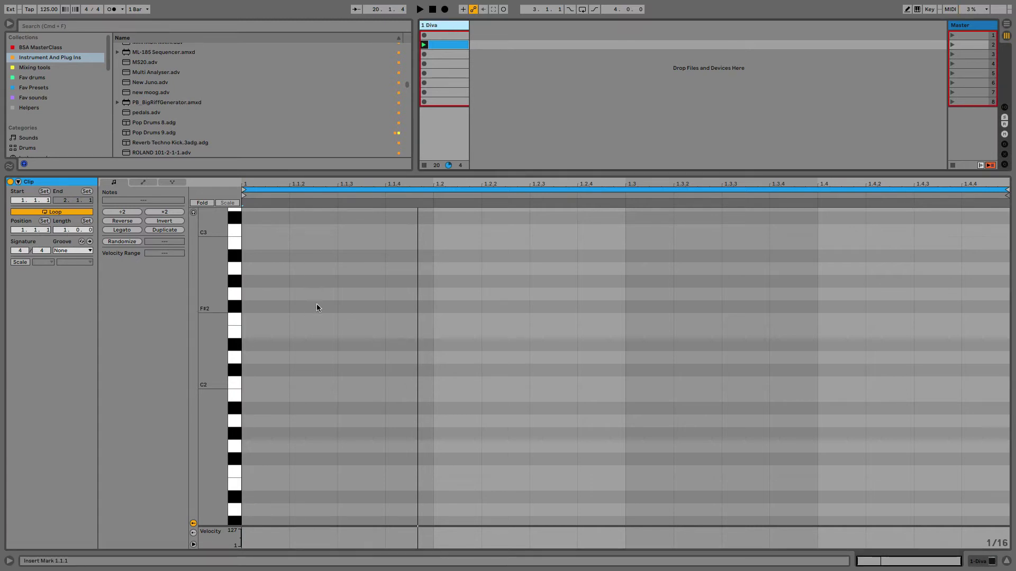
- Create and launch a MIDI clip in the Diva track's fourth slot and fill its first beat with four 1/16 A1 notes
double_click(446, 64)
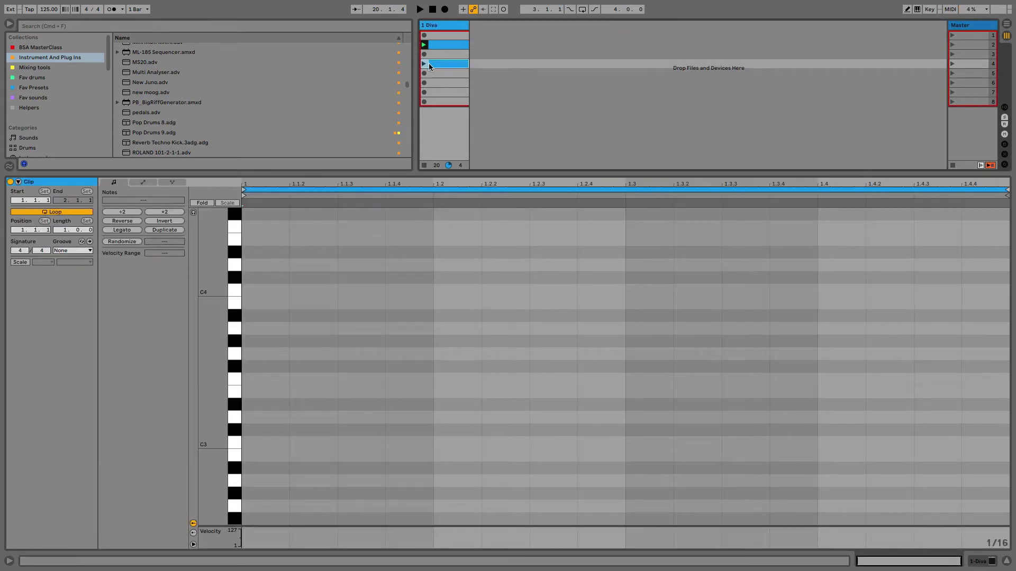
left_click(423, 64)
scroll(313, 379, "down", 5)
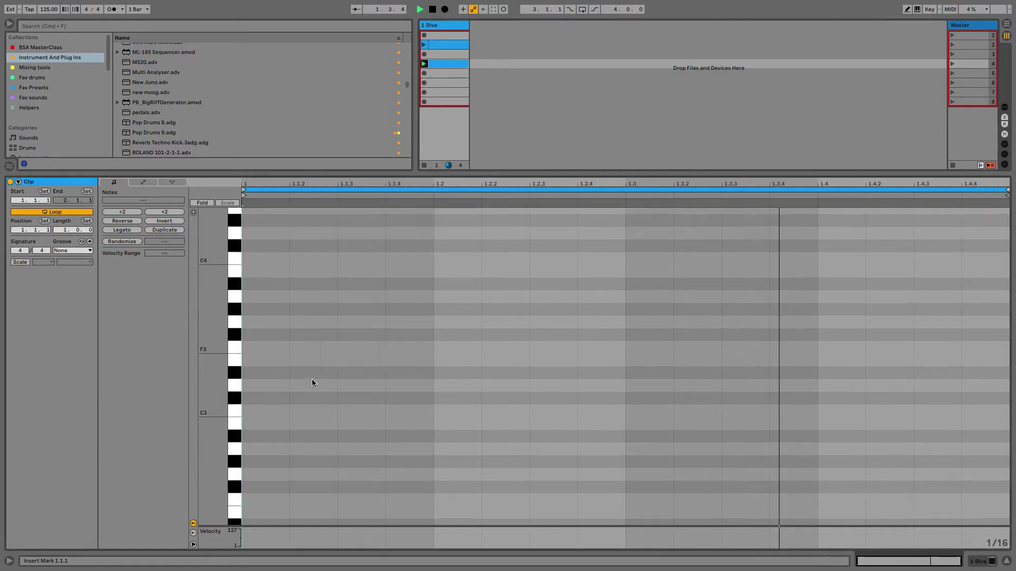
scroll(312, 379, "down", 3)
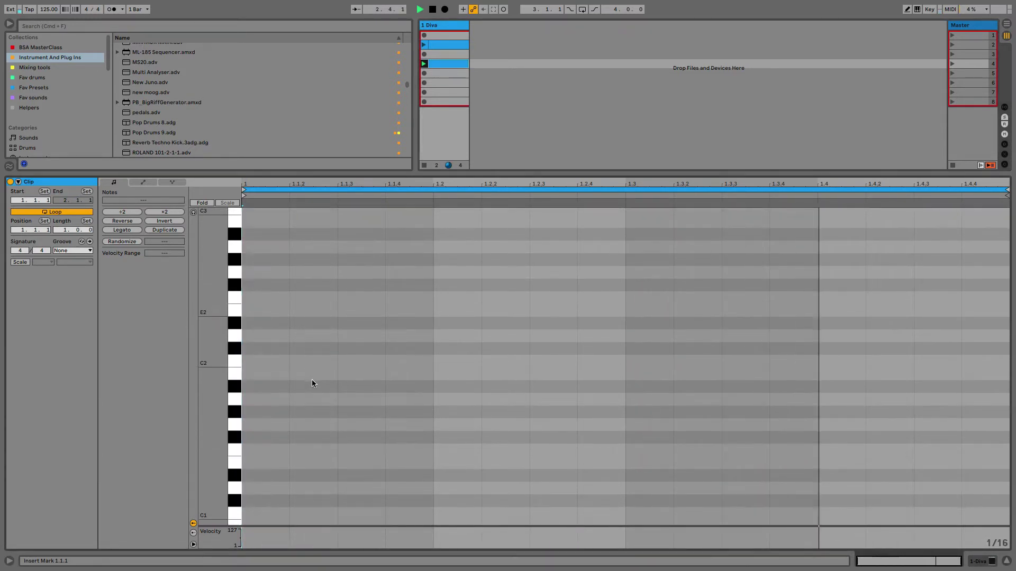
double_click(270, 400)
key("super+d")
key("super+d")
key("super+d")
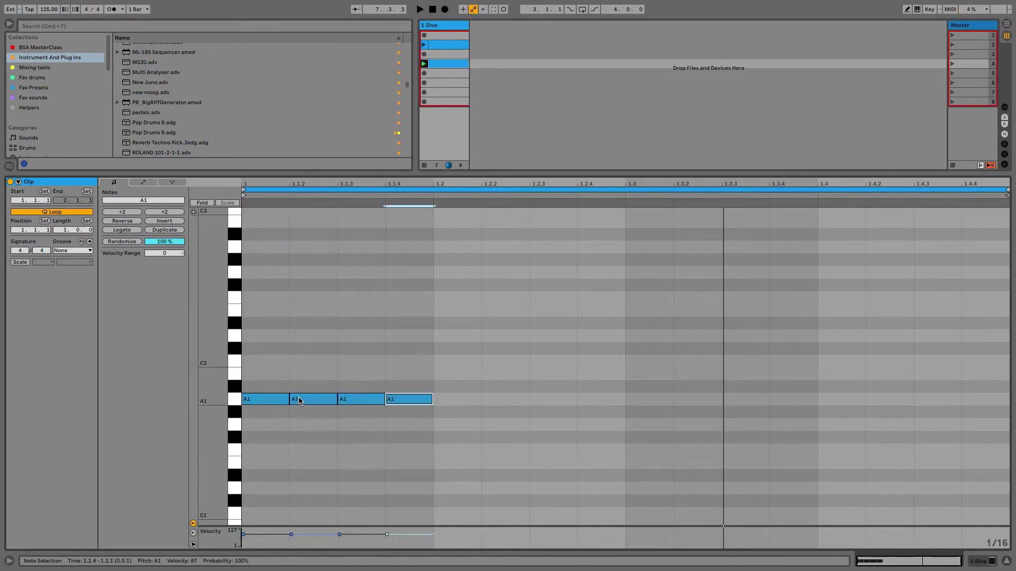
- Raise the fourth note an octave to A2 and fill the second beat with 1/16 notes A1, A1, A2, A1
scroll(344, 396, "up", 3)
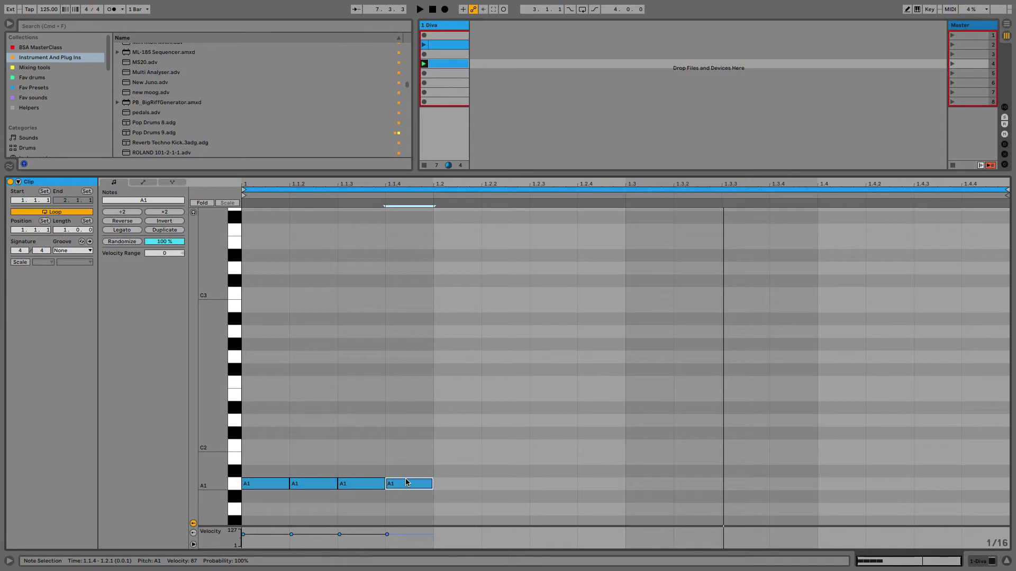
key("shift+Up")
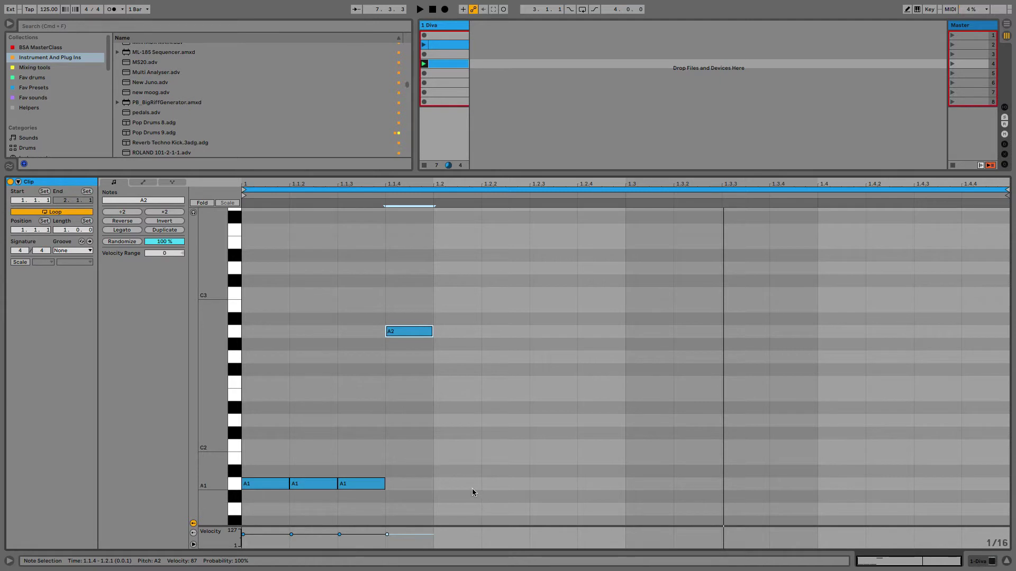
key("super+d")
key("shift+Down")
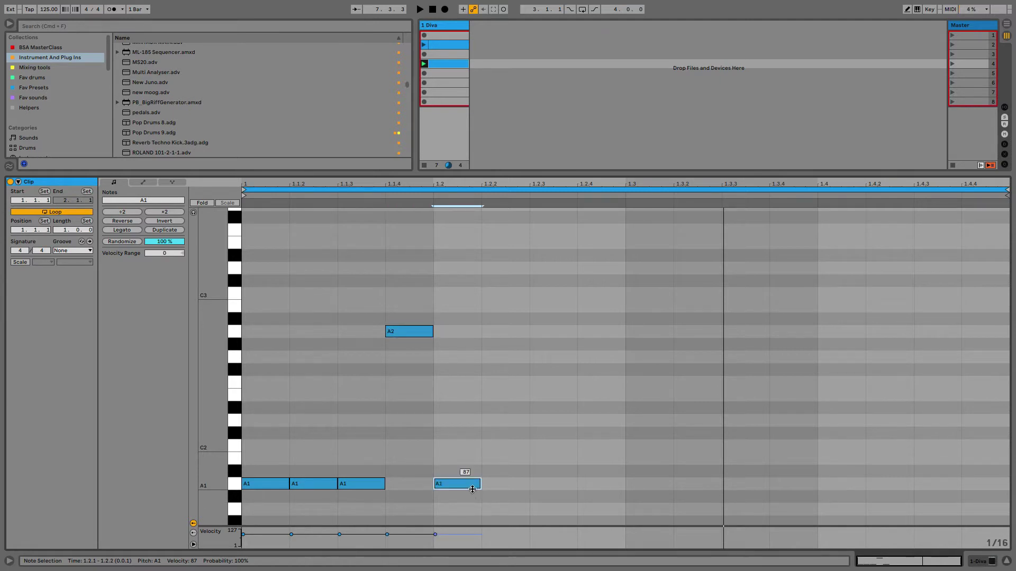
key("super+d")
key("super+d")
key("shift+Up")
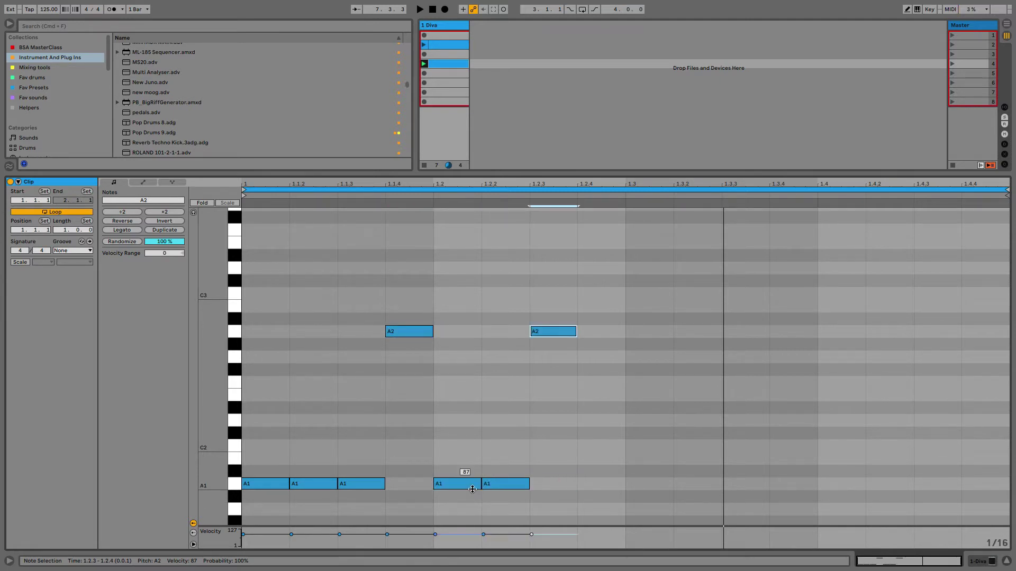
key("super+d")
key("shift+Down")
- Fill the third beat with 1/16 notes A2, A2, A1, A1 and play the clip while adding them
key("super+d")
key("shift+Up")
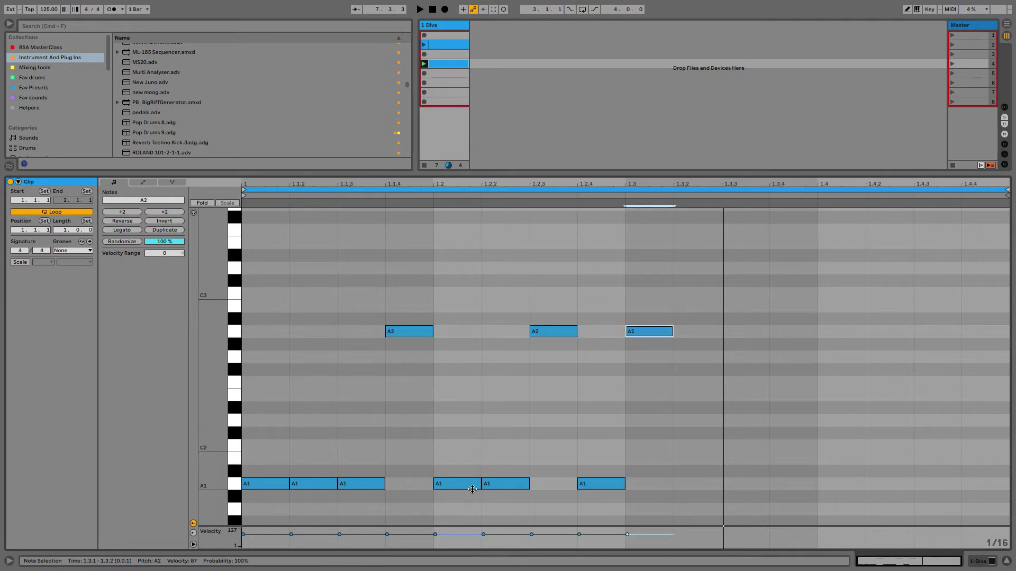
key("super+d")
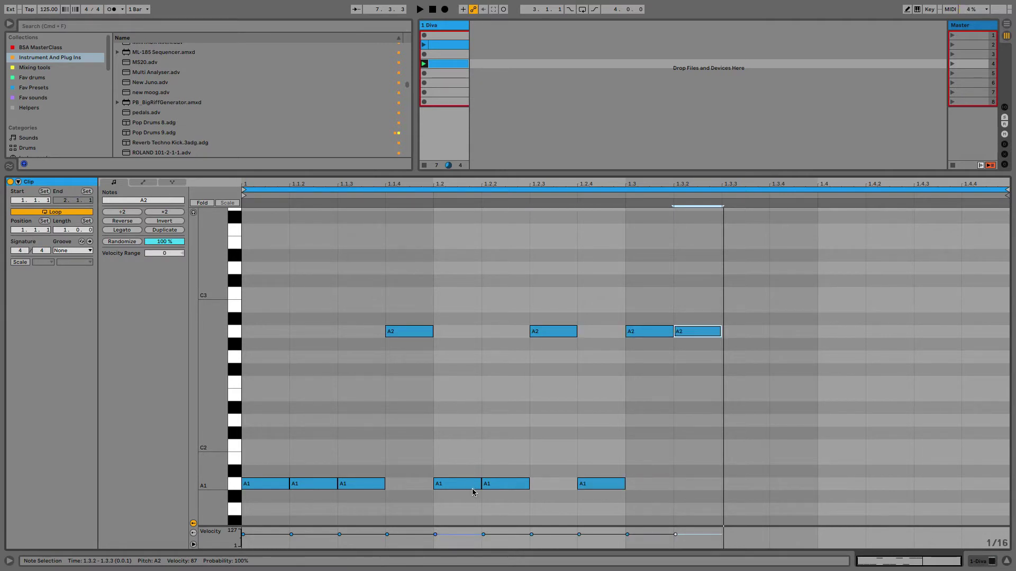
key("space")
key("super+d")
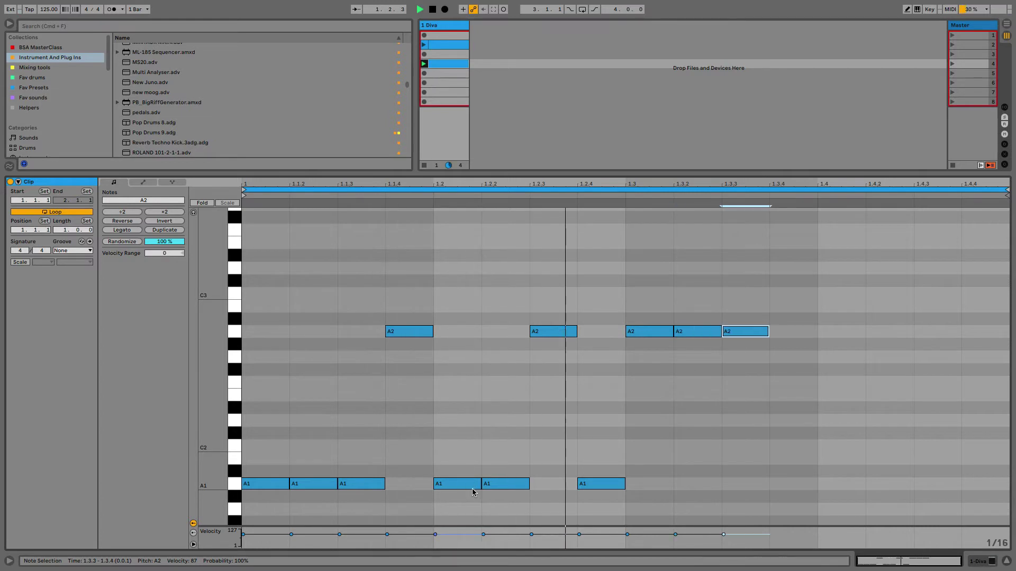
key("shift+Down")
key("super+d")
- Fill the fourth beat of the clip with four 1/16 A2 notes
key("super+d")
key("shift+Up")
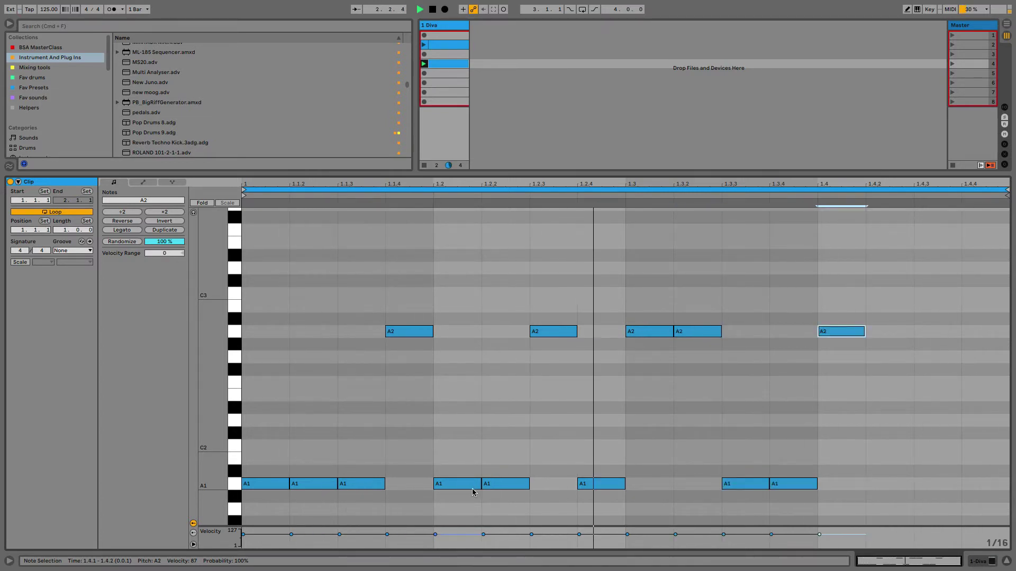
key("super+d")
key("super+d")
key("super+d")
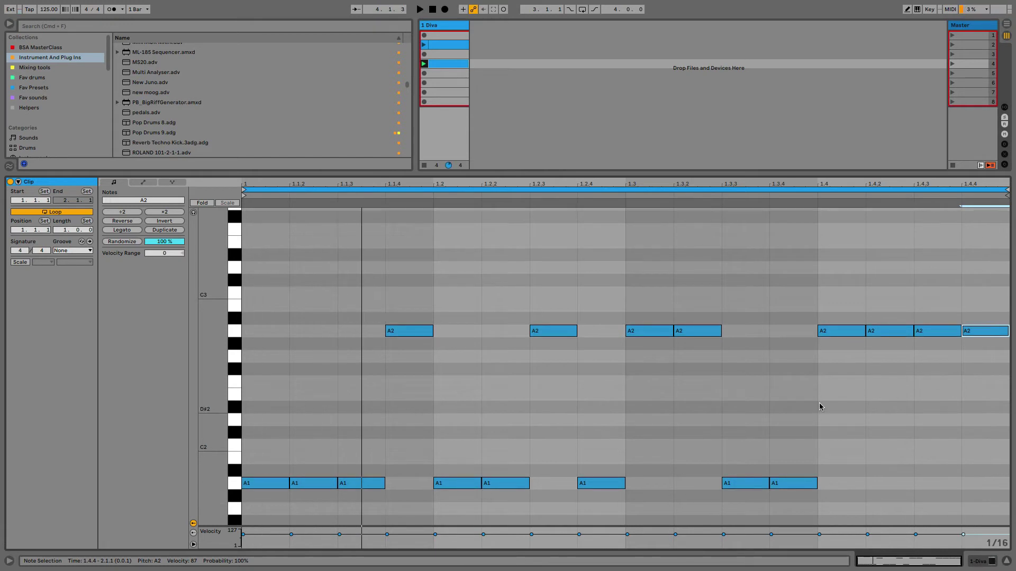
- Select the first two notes of beat four and turn on the clip's scale highlighting, set to A Minor
left_click_drag(818, 319, 871, 339)
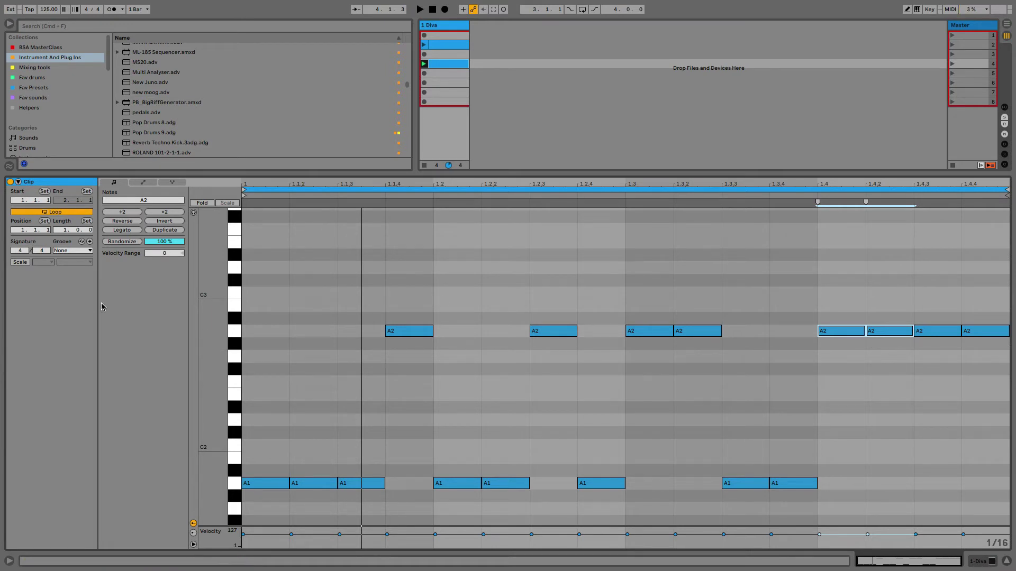
left_click(20, 262)
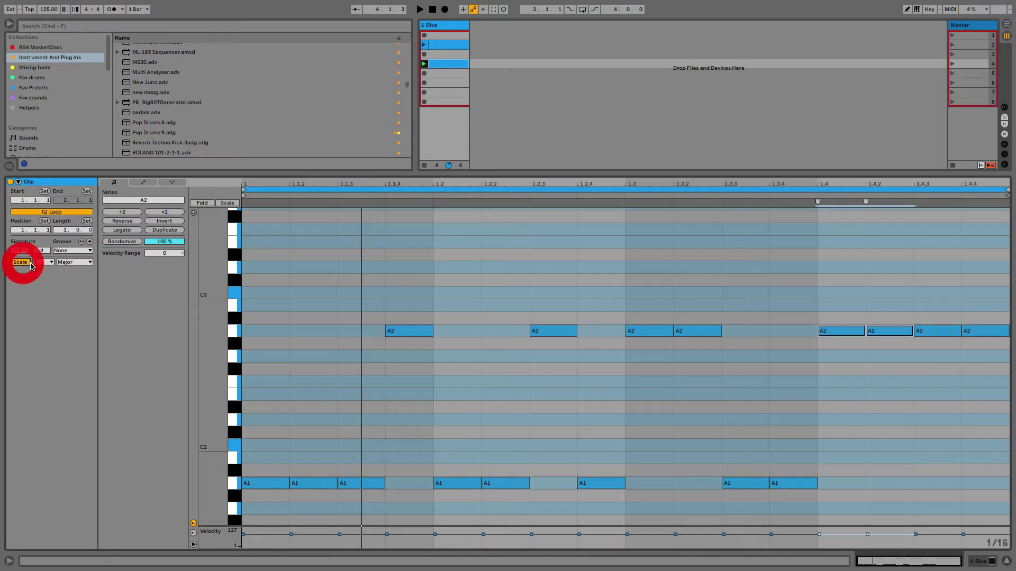
left_click(43, 263)
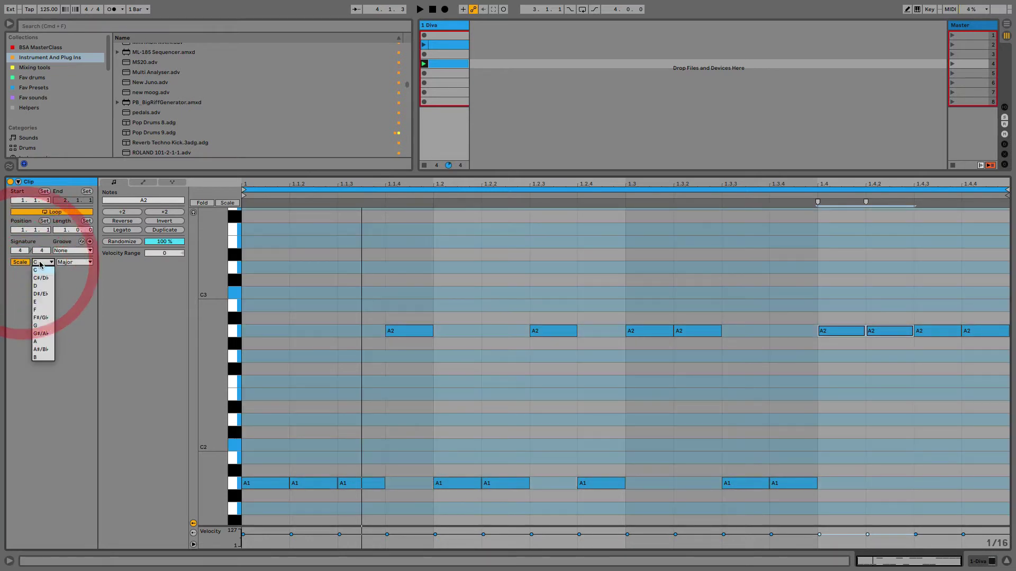
left_click(44, 342)
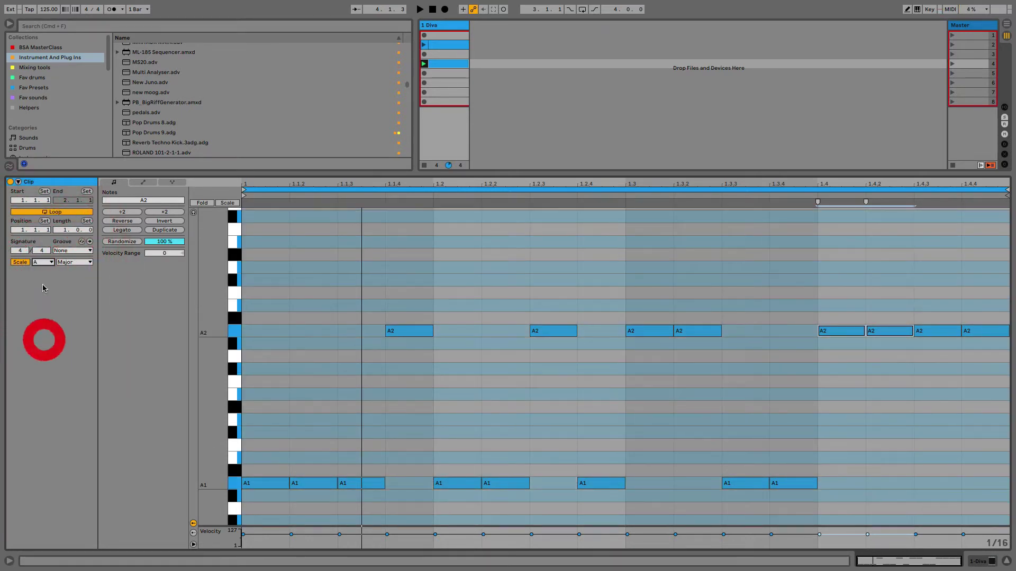
left_click(68, 264)
left_click(70, 279)
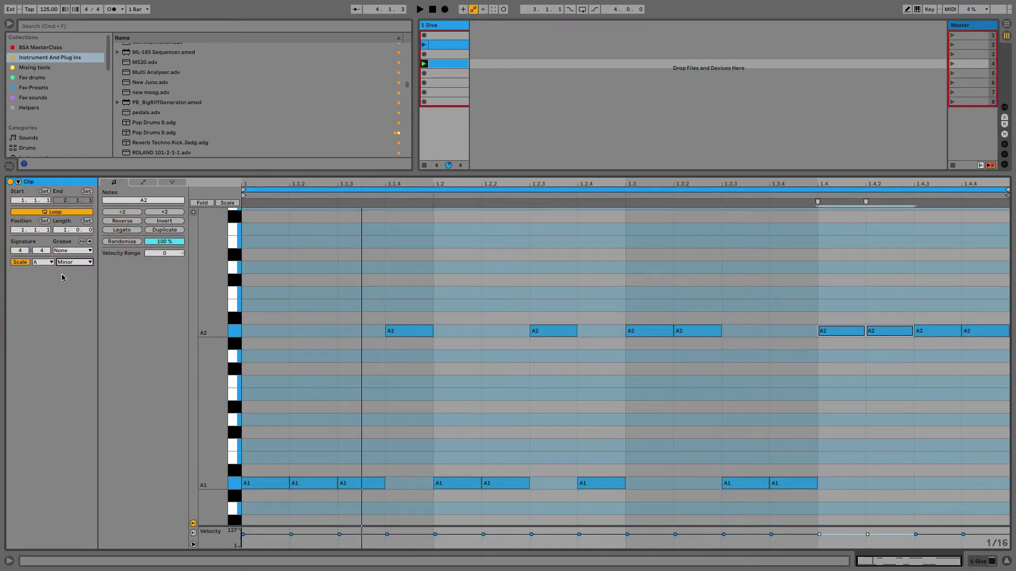
left_click(66, 263)
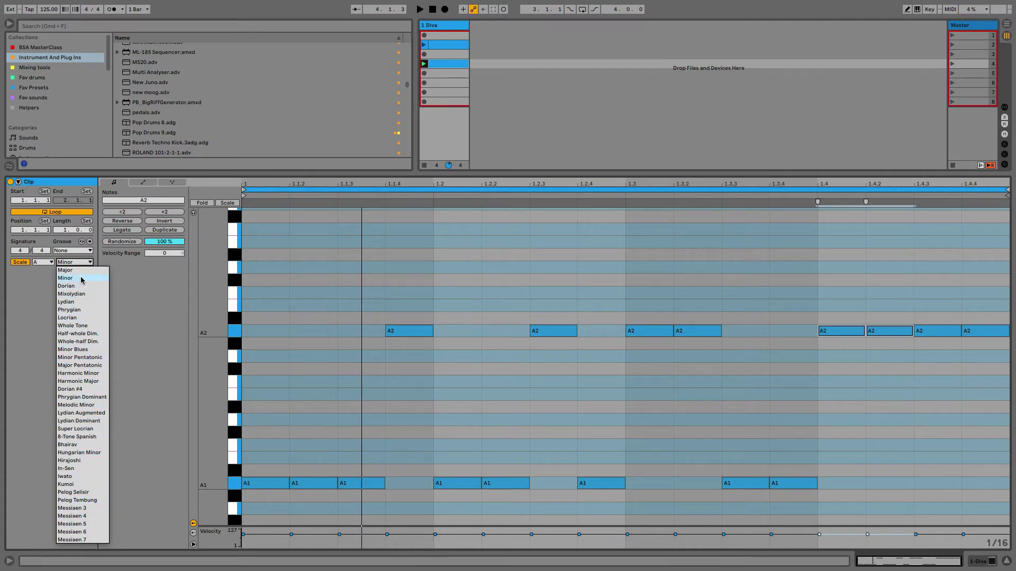
left_click(27, 312)
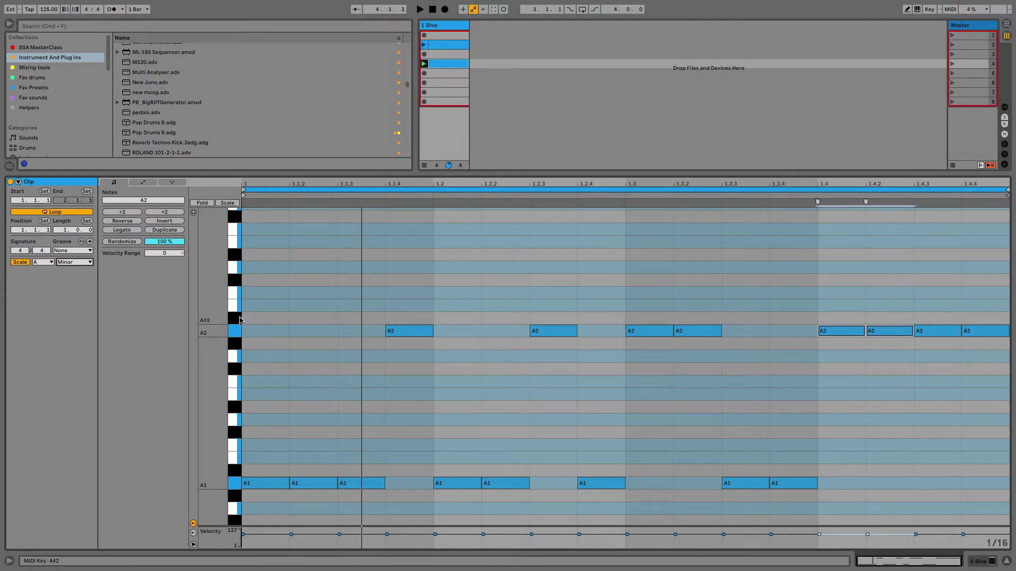
- Raise the first two notes of beat four to A#2 and the last two to C3, playing the clip to check
left_click_drag(904, 333, 976, 333)
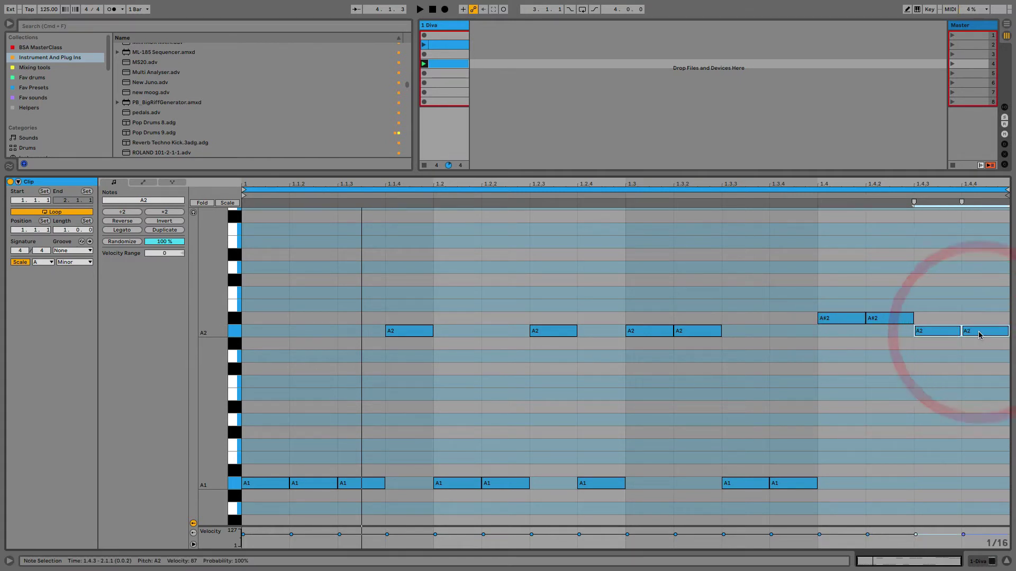
key("Up")
key("Up")
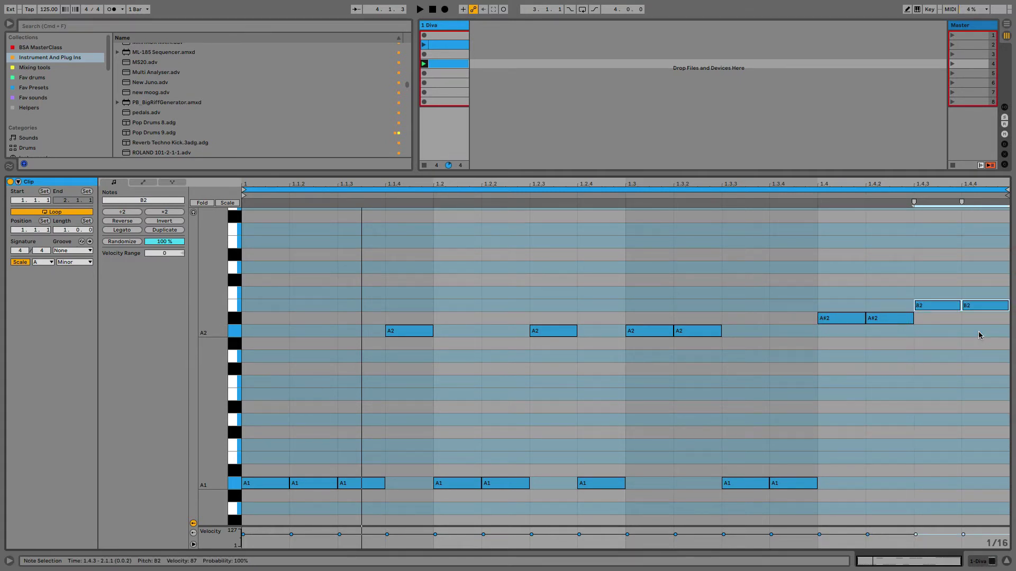
key("Up")
key("Down")
key("space")
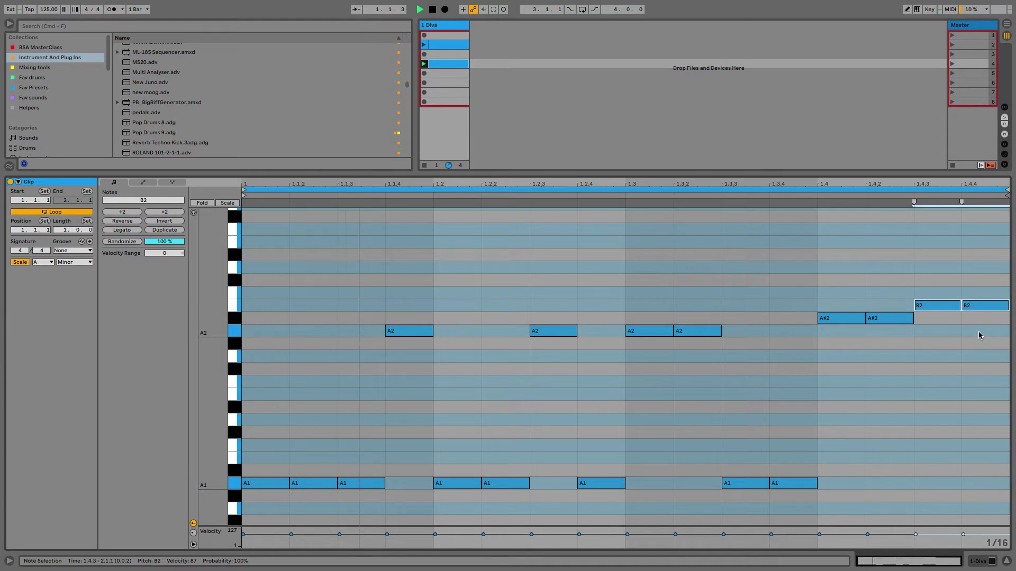
key("Up")
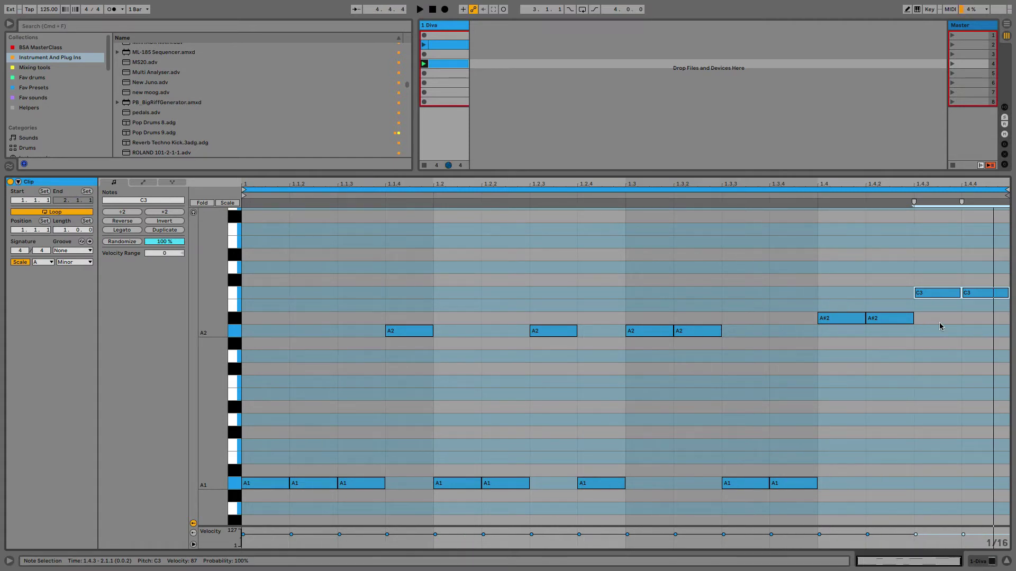
- Add a Velocity MIDI effect before Diva and set its Random amount to 21
key("shift+Tab")
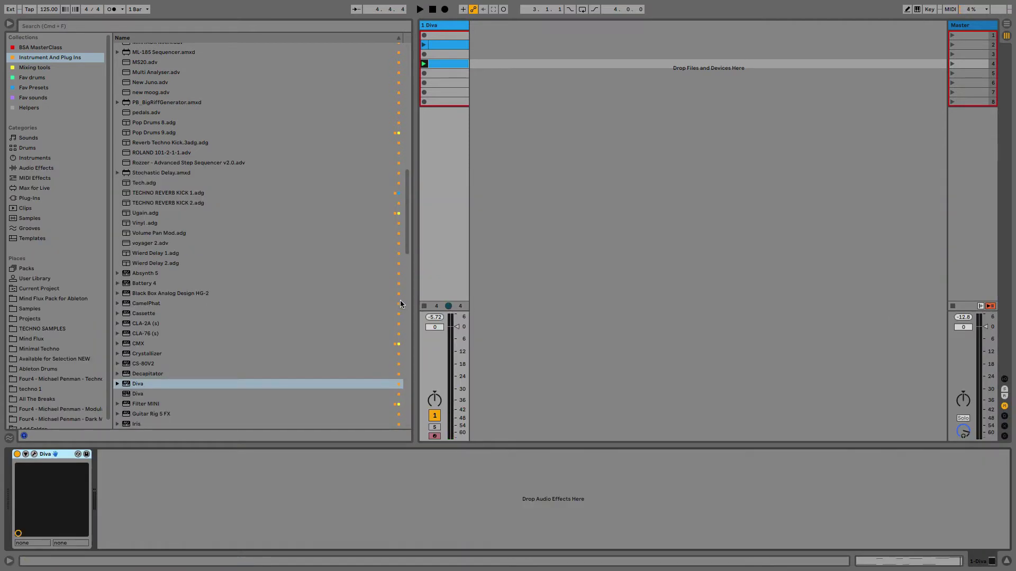
left_click(42, 179)
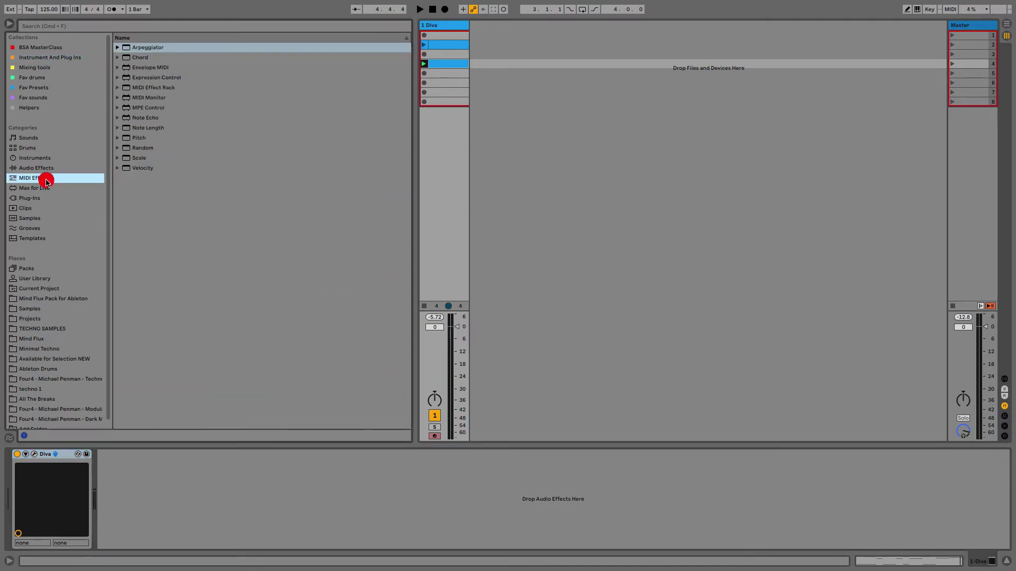
double_click(141, 168)
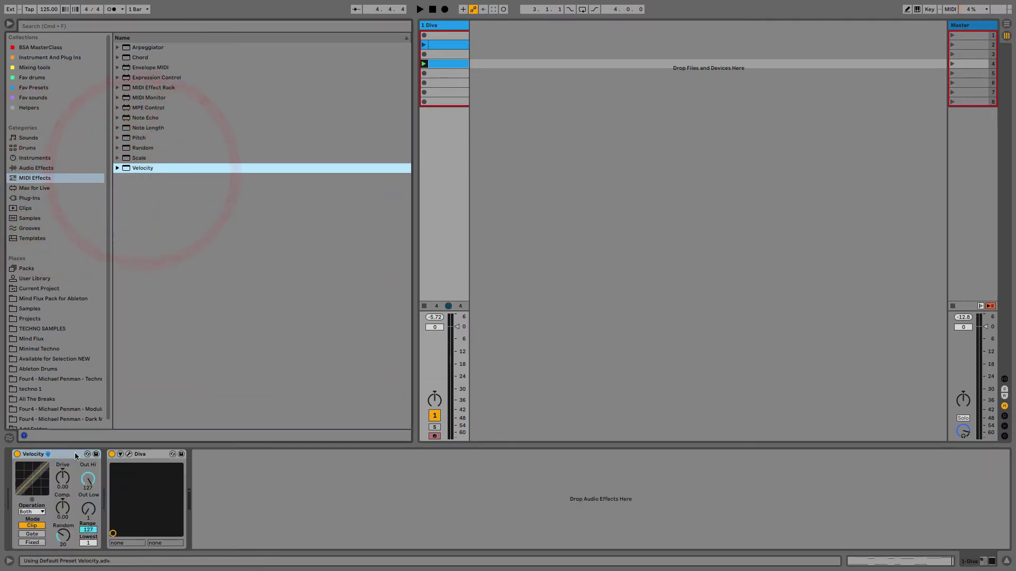
left_click_drag(64, 538, 63, 540)
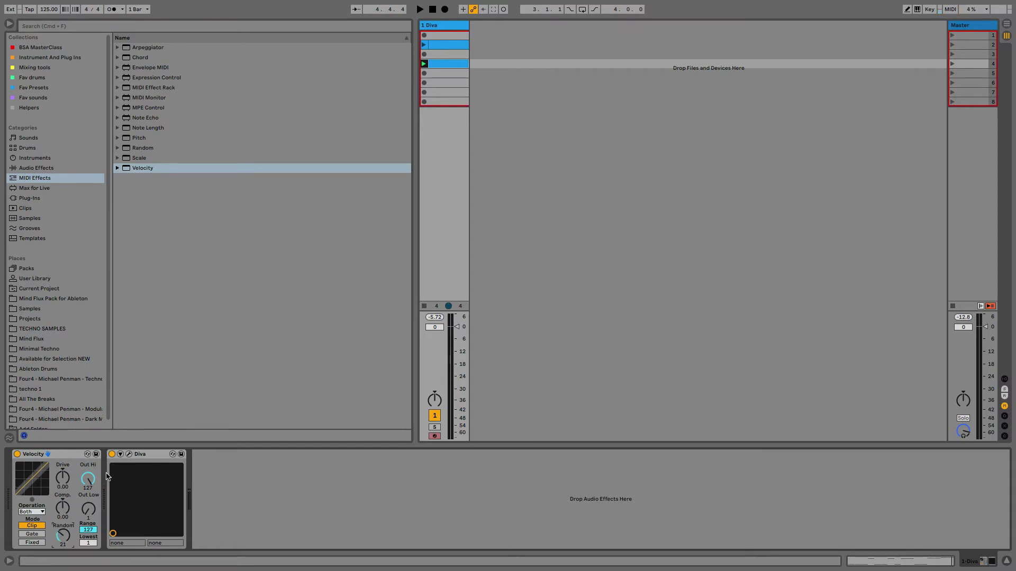
- Open the Diva plug-in window and switch the oscillator model to Dual VCO Eco
left_click(129, 455)
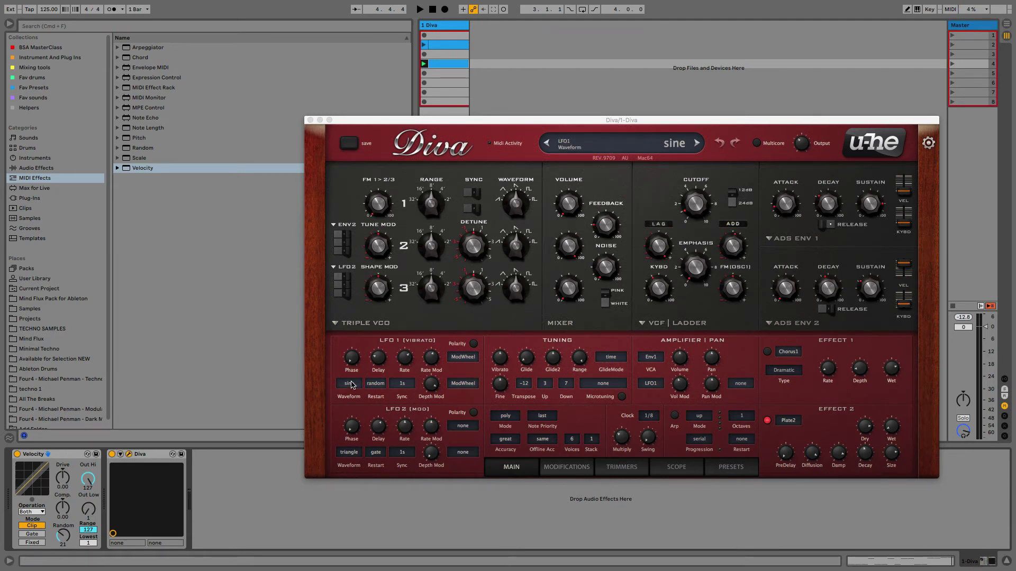
left_click(352, 327)
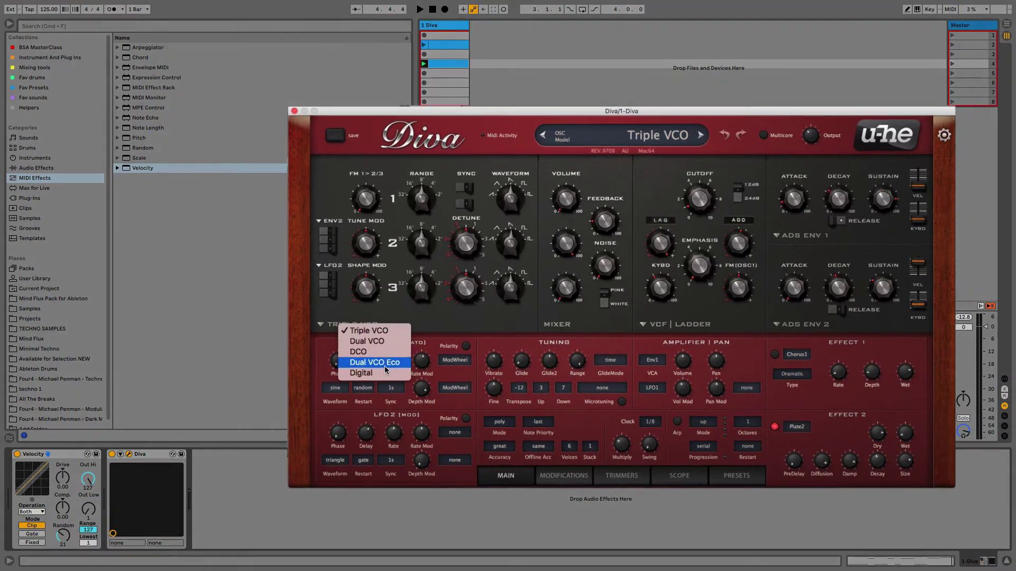
left_click(397, 366)
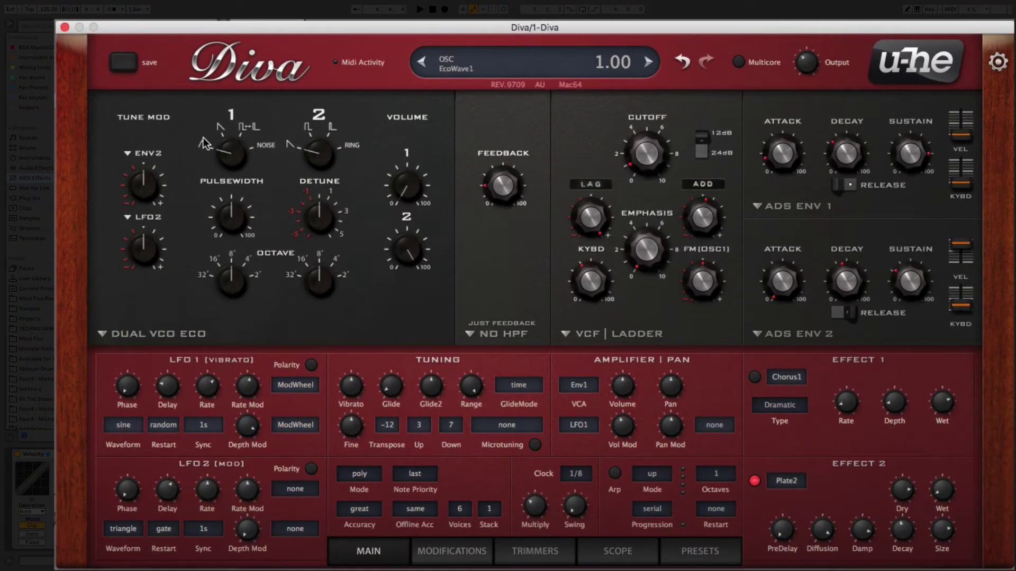
- Set oscillator 1 to the triangle wave at full volume and detune oscillator 2 slightly upward
left_click_drag(224, 144, 223, 156)
left_click_drag(406, 186, 387, 50)
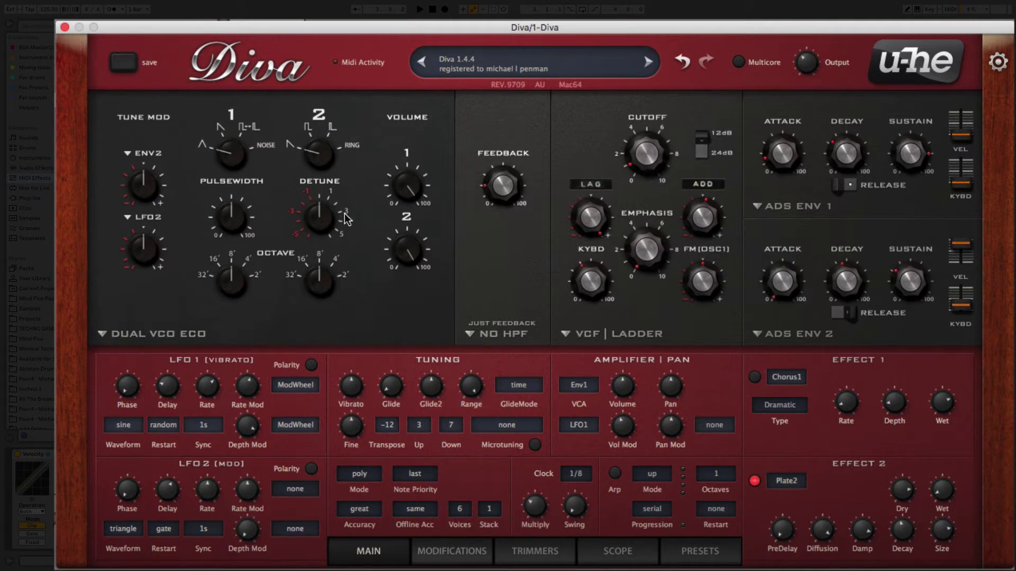
mouse_move(334, 217)
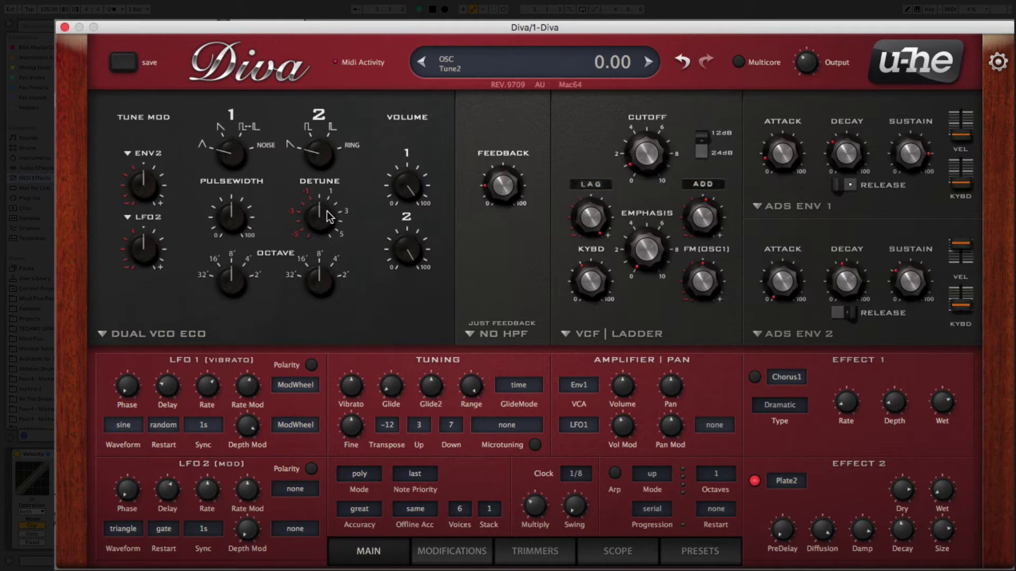
left_click_drag(327, 211, 329, 180)
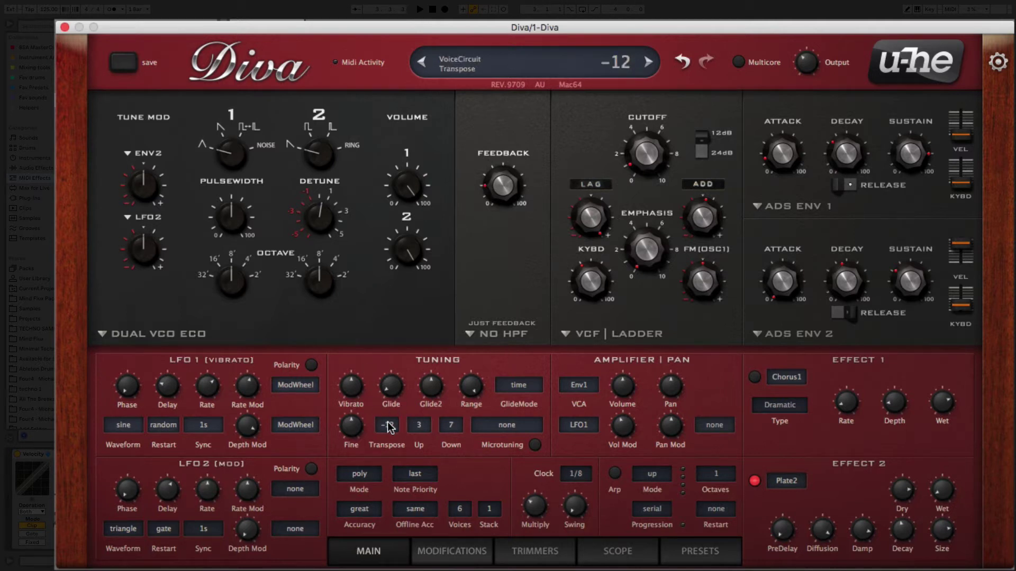
- Set the voice mode to mono and switch the filter model to BITE
left_click(360, 474)
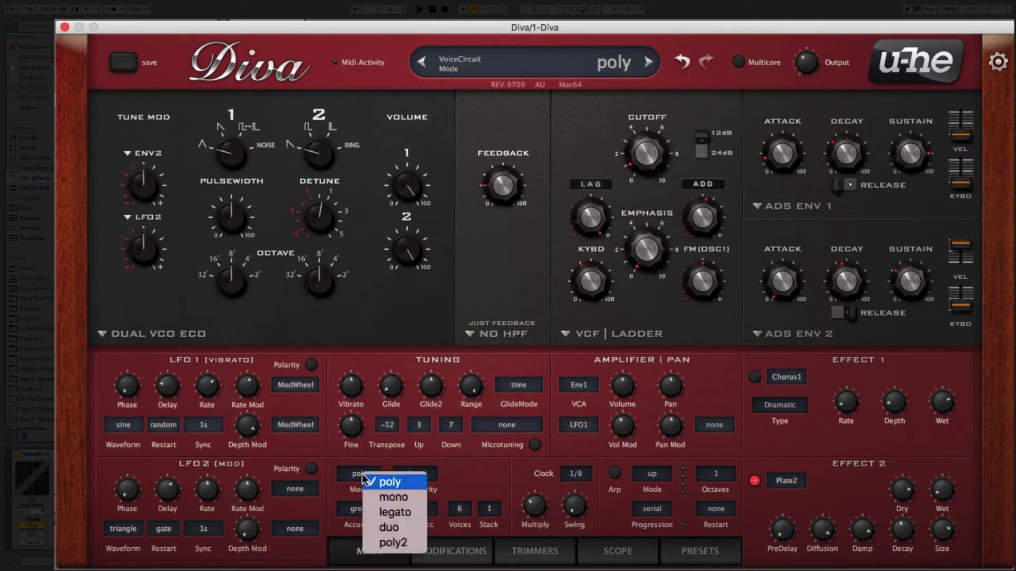
left_click(384, 496)
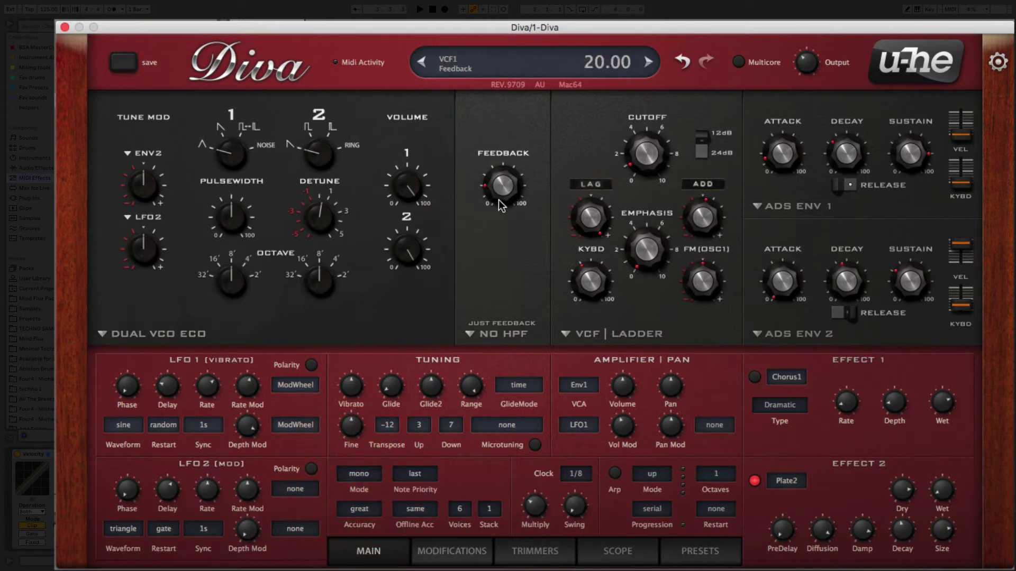
left_click(584, 341)
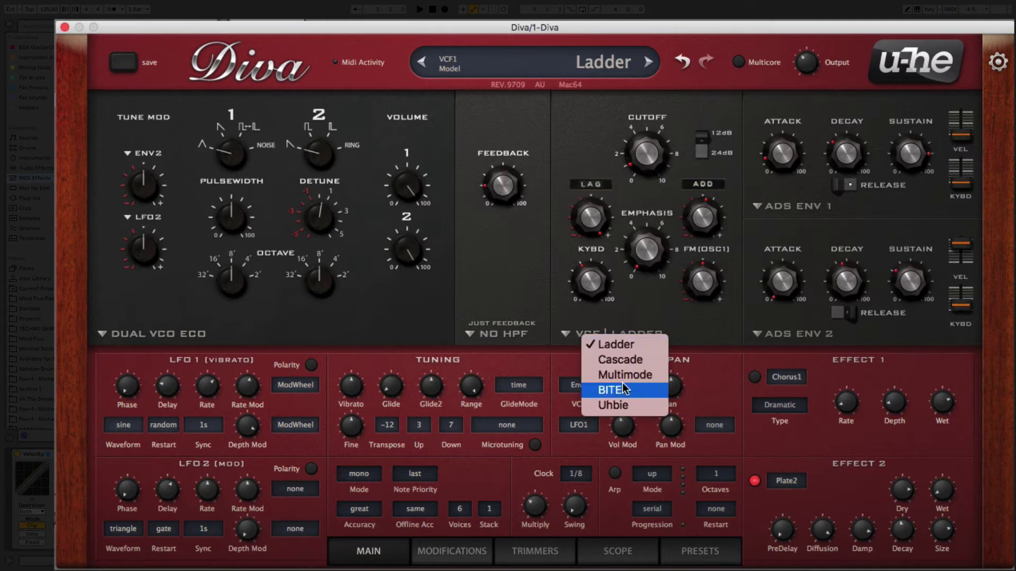
left_click(624, 390)
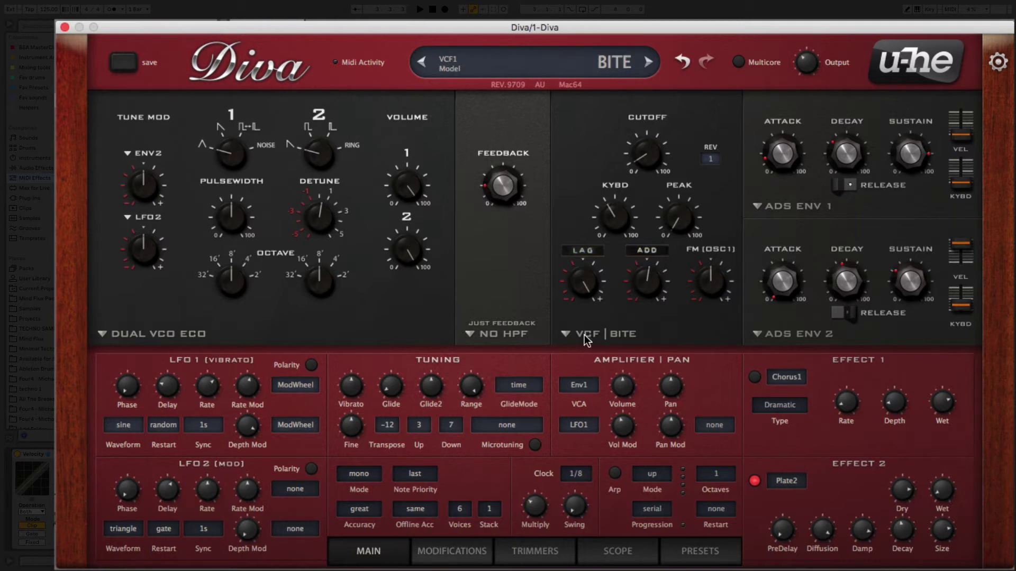
- Reset both filter cutoff modulation depths to zero and set the Add modifier's second source to Env2
double_click(584, 285)
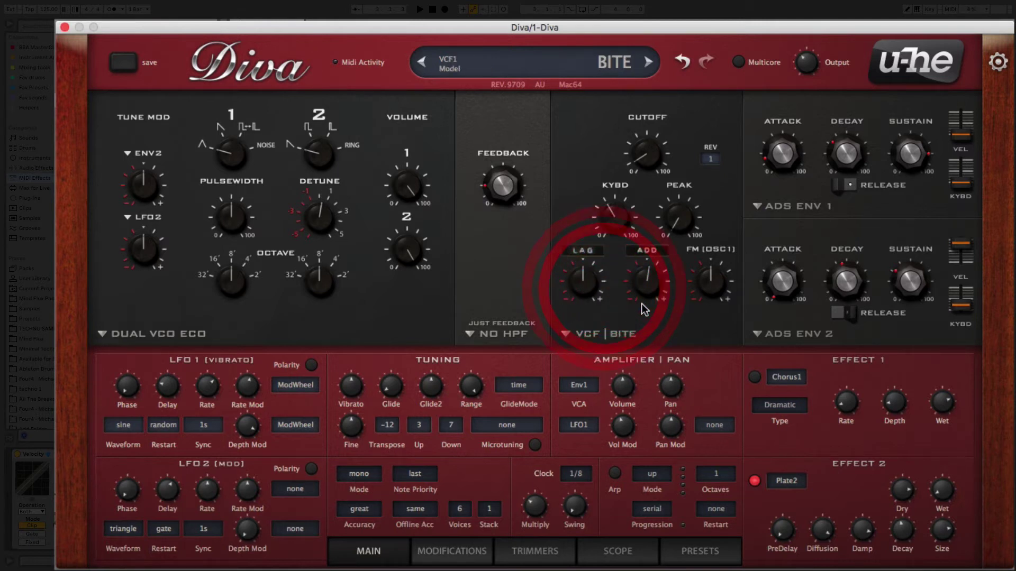
double_click(642, 294)
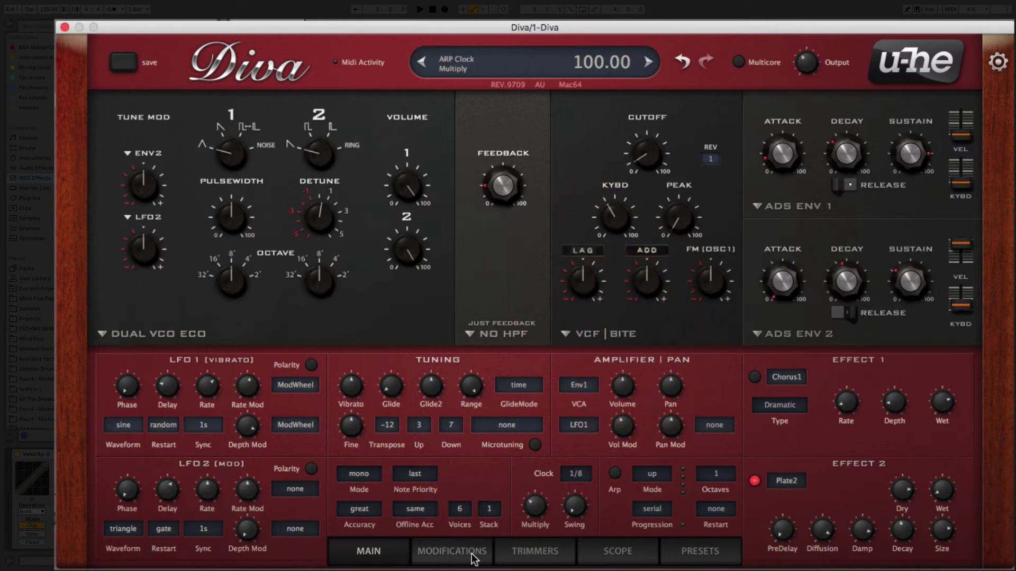
left_click(450, 552)
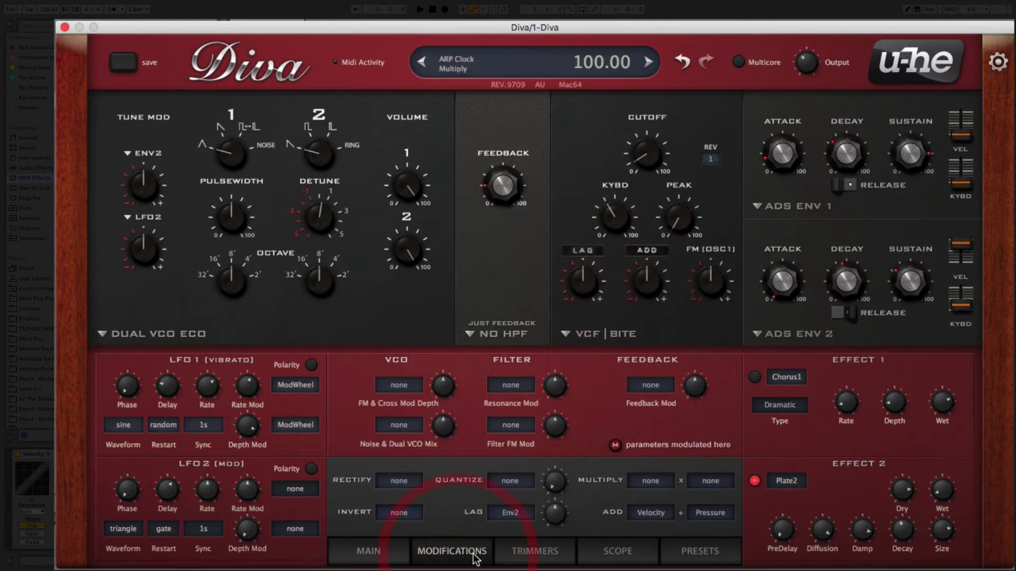
left_click(638, 521)
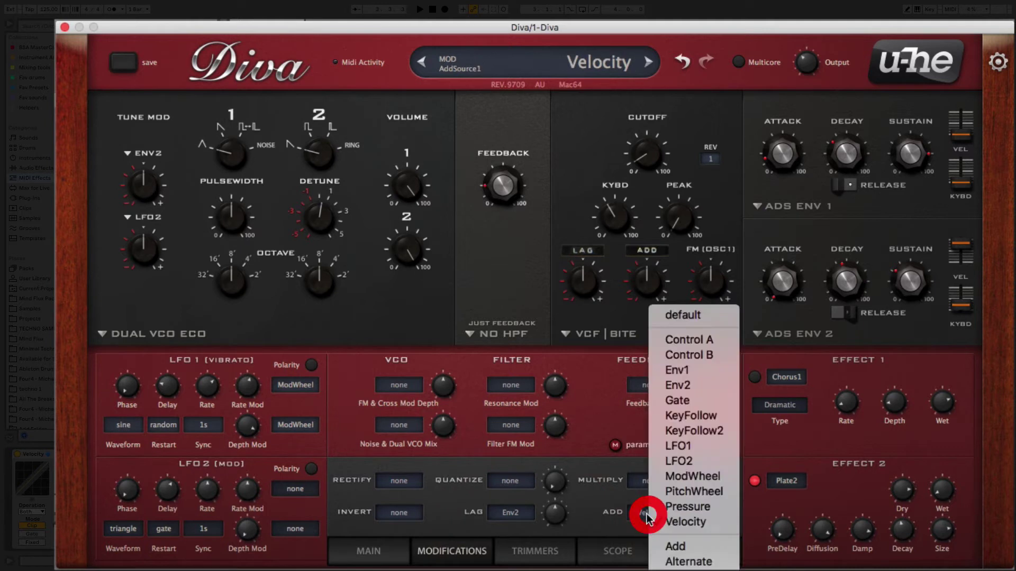
left_click(611, 516)
left_click(29, 456)
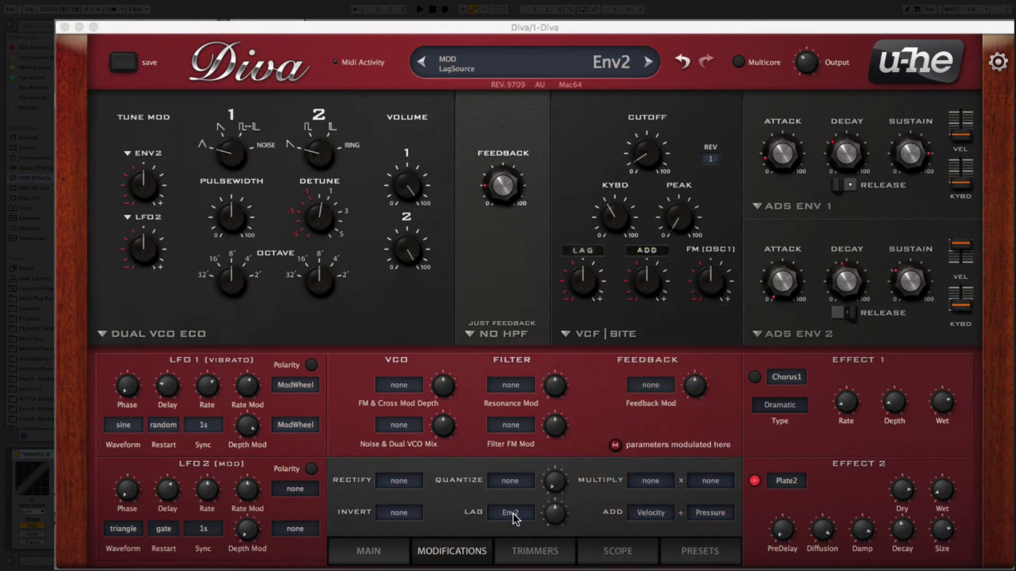
left_click(718, 515)
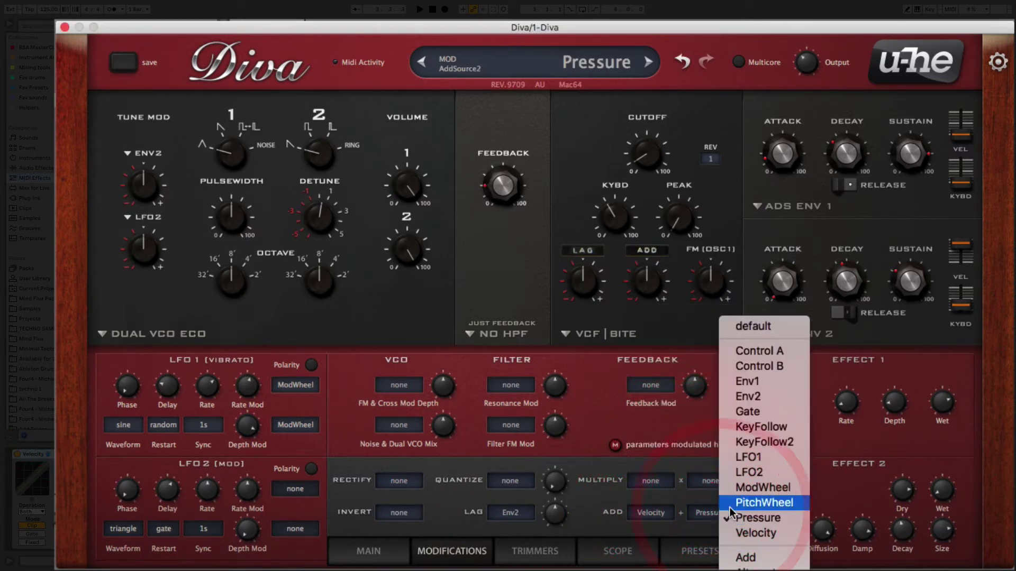
left_click(783, 397)
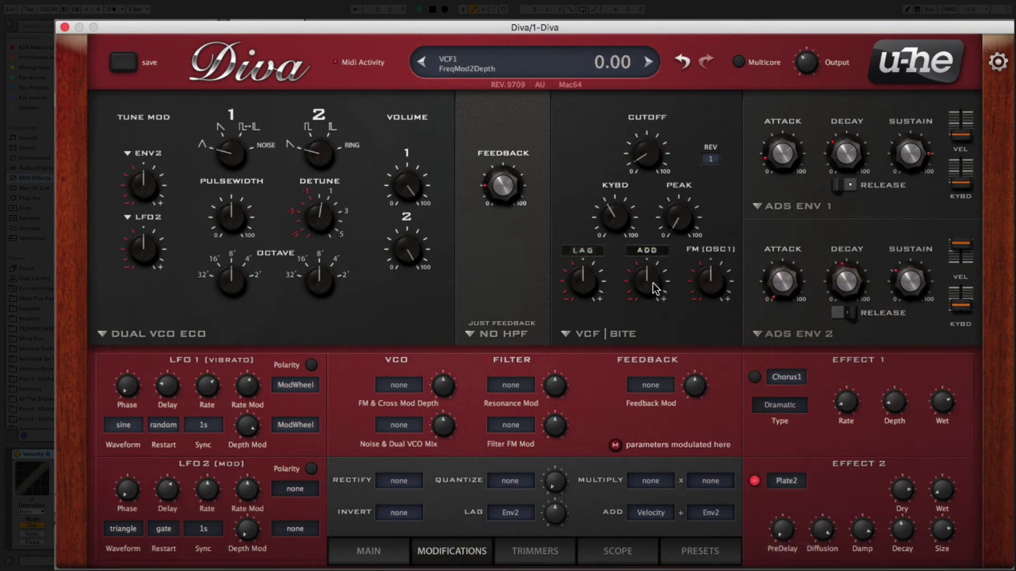
- Raise the filter cutoff modulation depth from the Add source to 120 and play the clip to check
left_click_drag(653, 284, 650, 259)
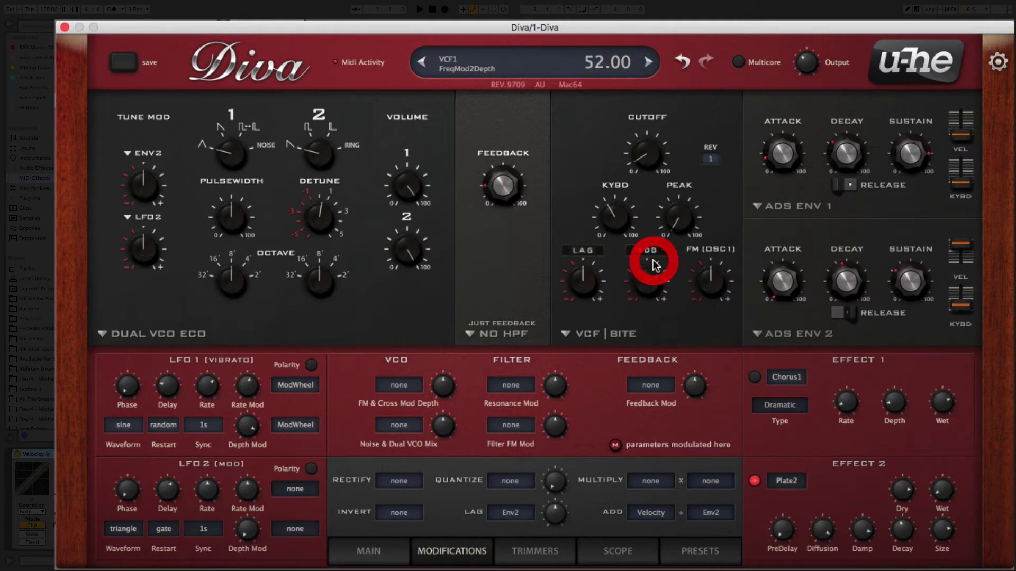
left_click(643, 252)
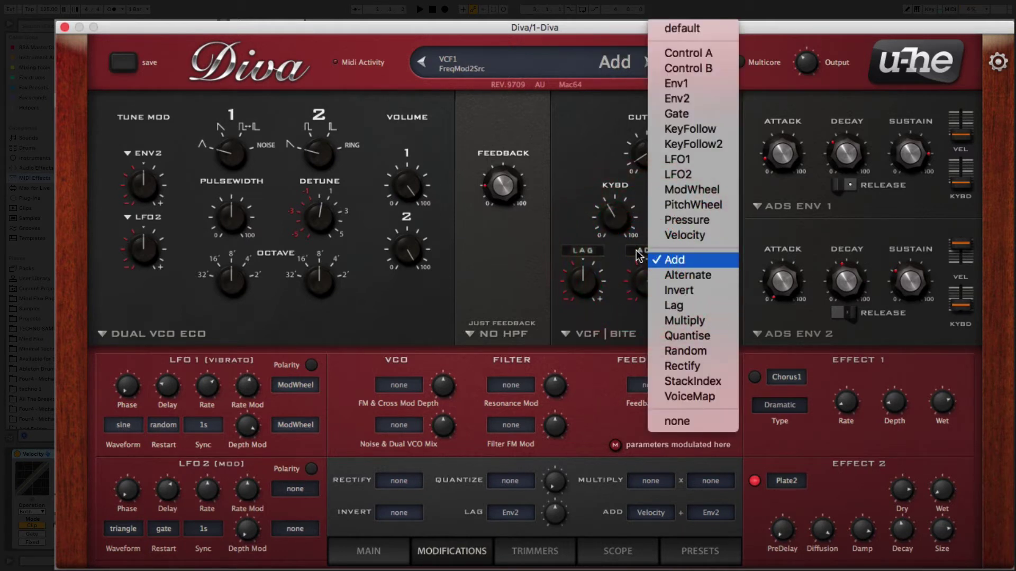
left_click(659, 262)
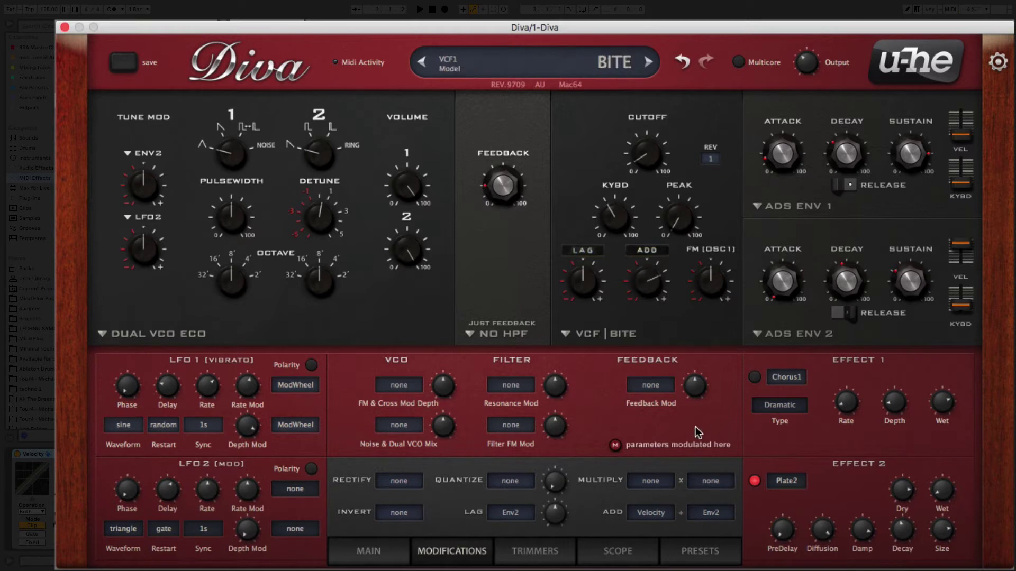
mouse_move(664, 284)
left_mouse_down()
mouse_move(664, 247)
mouse_move(663, 267)
left_mouse_up()
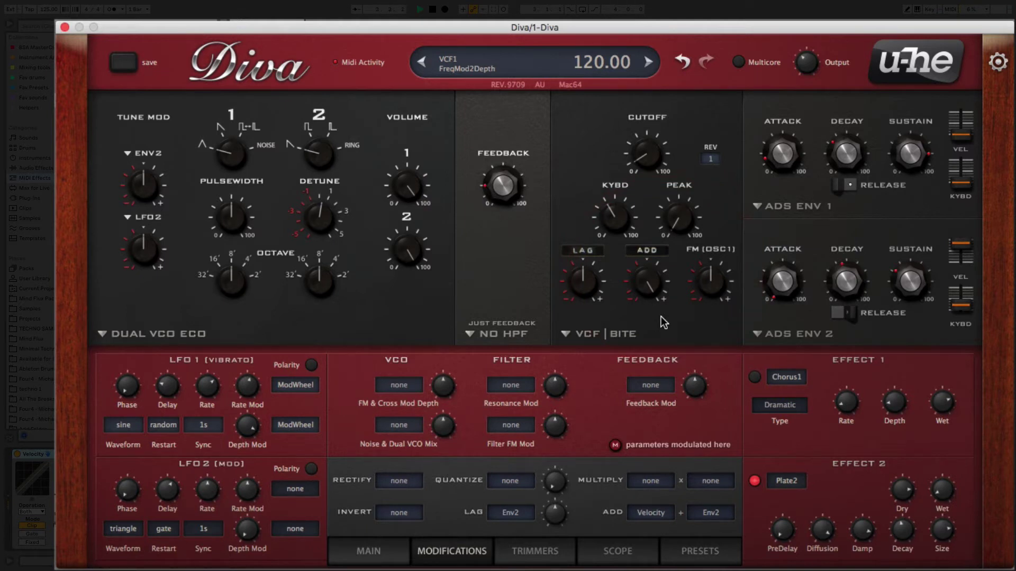
left_click(61, 535)
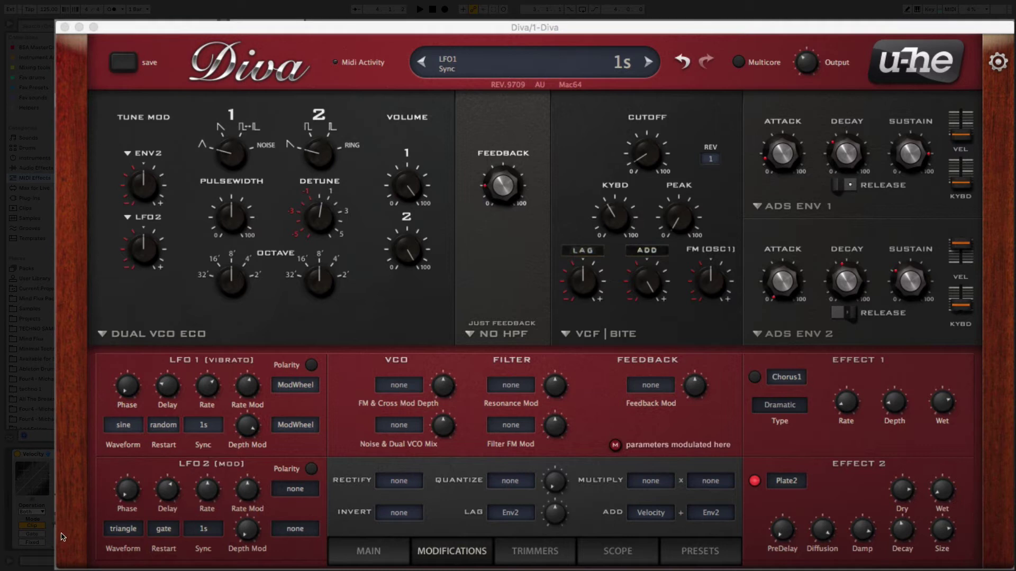
key("space")
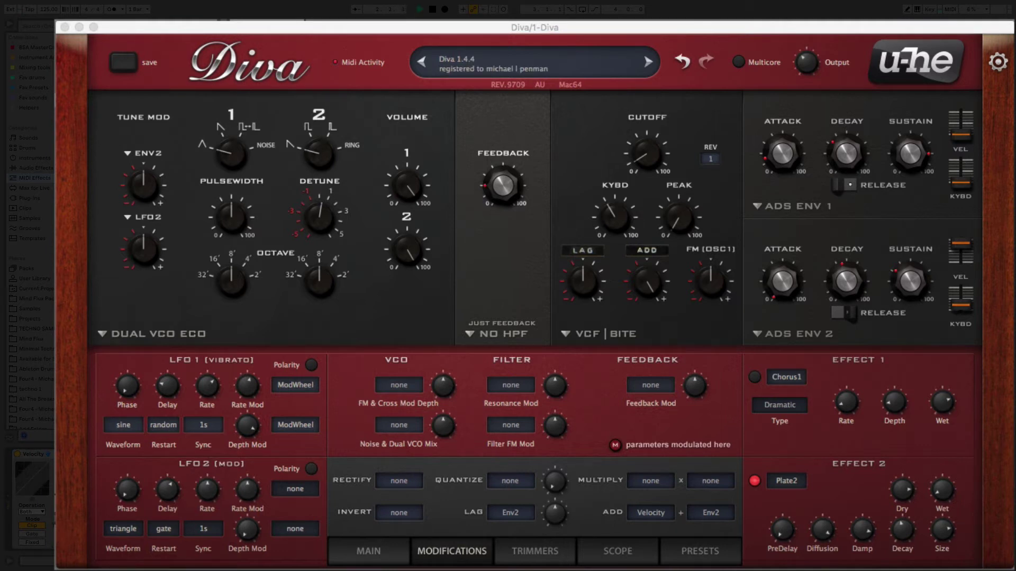
- Switch both envelope 1 and envelope 2 to the analogue model
left_click(785, 203)
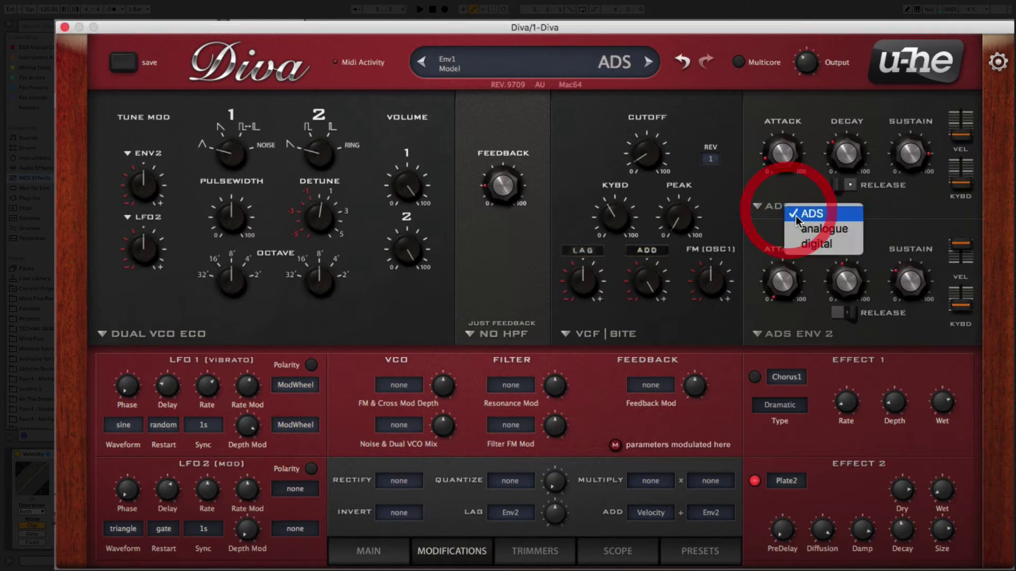
left_click(804, 230)
left_click(780, 336)
left_click(804, 363)
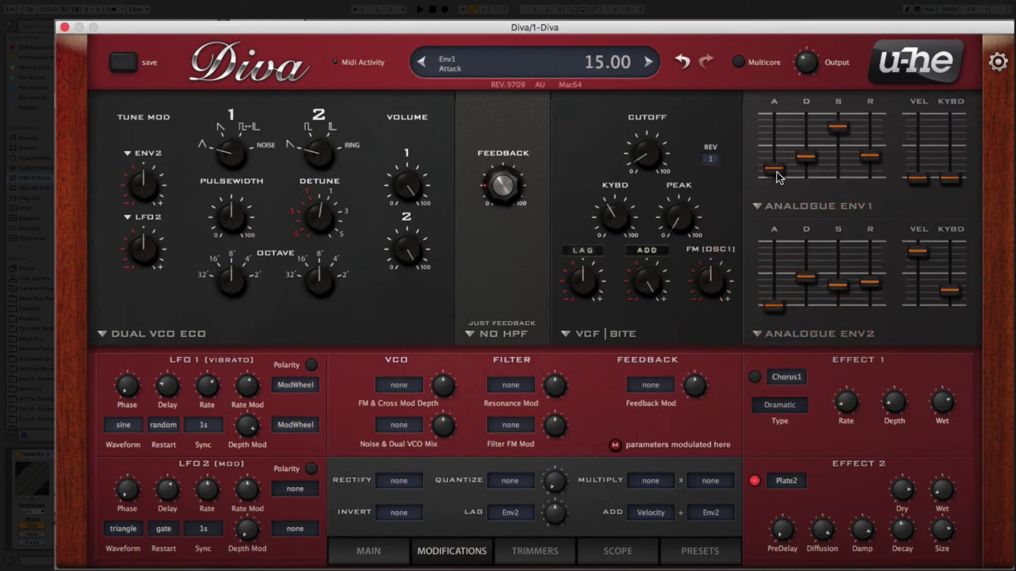
- Drop envelope 1's attack to minimum, lower envelope 2's sustain and set its decay to 26 while the clip plays
left_click_drag(776, 173, 782, 220)
left_click_drag(836, 287, 808, 298)
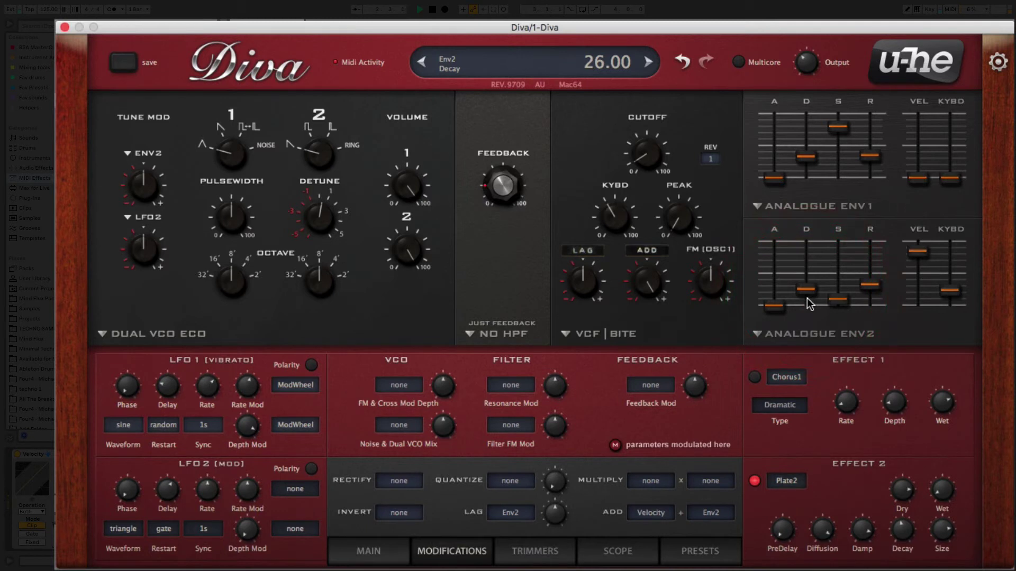
left_click_drag(865, 283, 865, 284)
key("space")
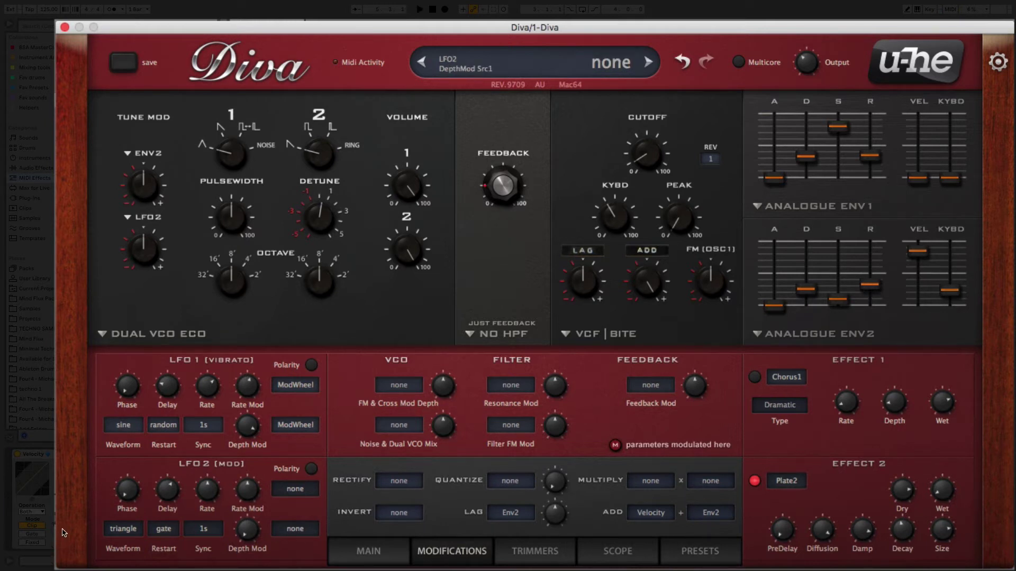
- Lower the Add cutoff modulation depth moderately and raise the filter Peak well above halfway, playing the clip to check
left_click_drag(54, 524, 54, 516)
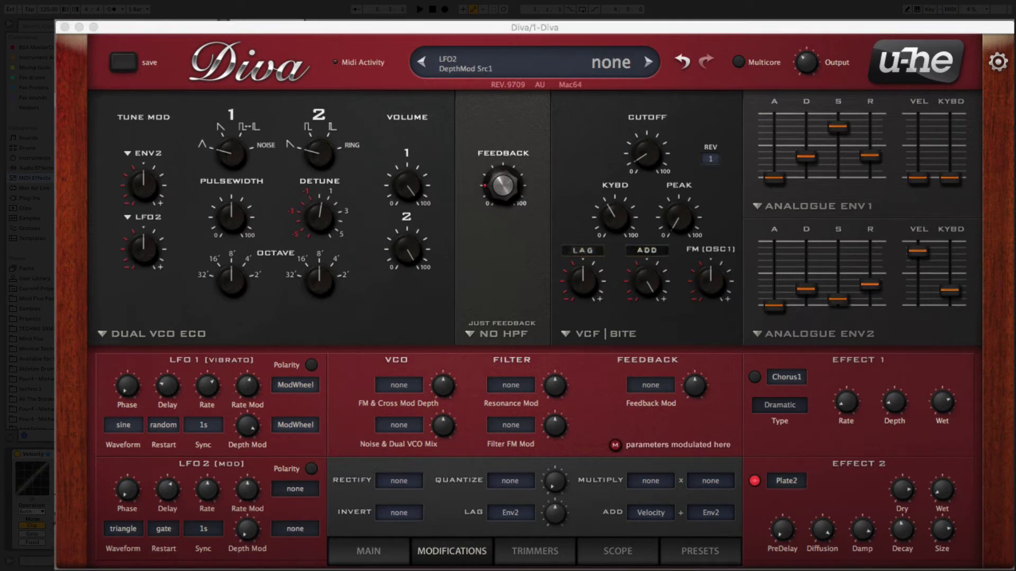
key("space")
left_click_drag(649, 283, 649, 313)
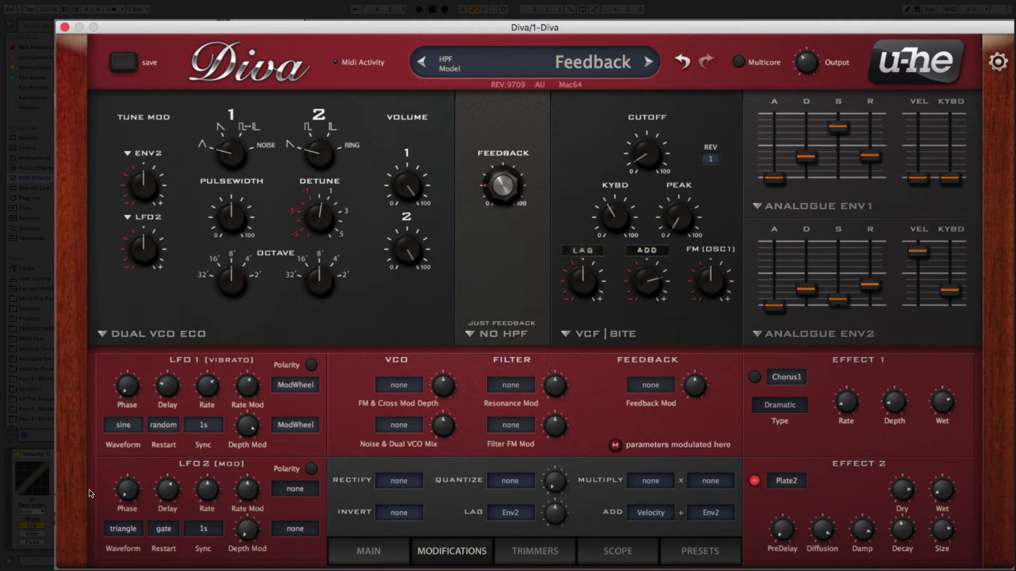
left_click(48, 510)
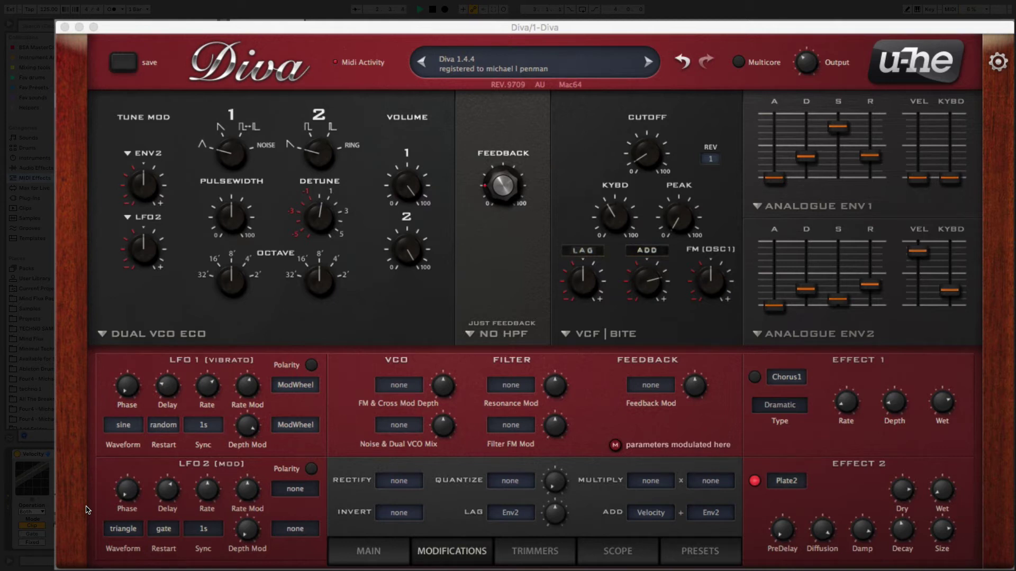
key("space")
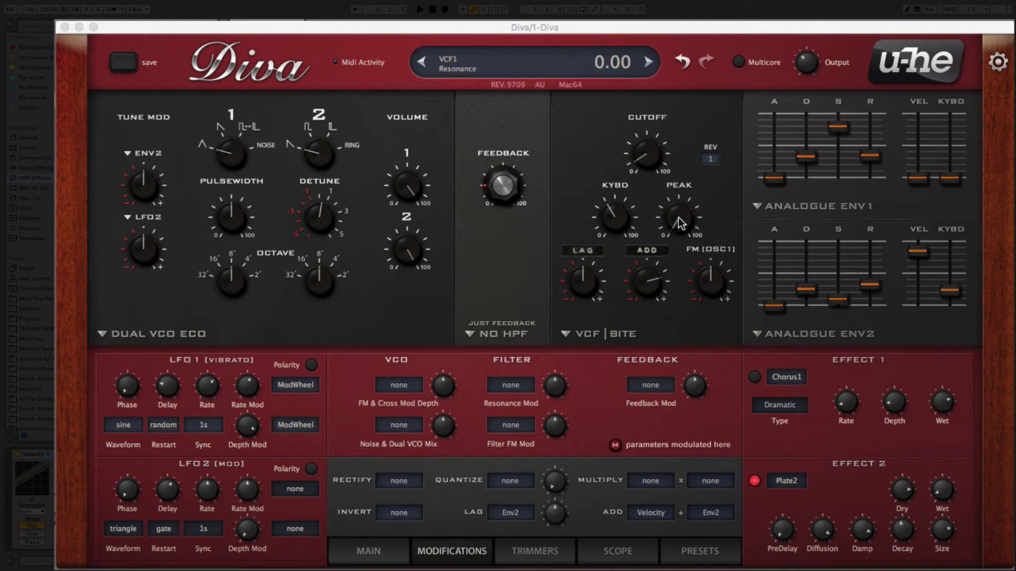
mouse_move(679, 218)
left_mouse_down()
mouse_move(669, 55)
mouse_move(664, 97)
left_mouse_up()
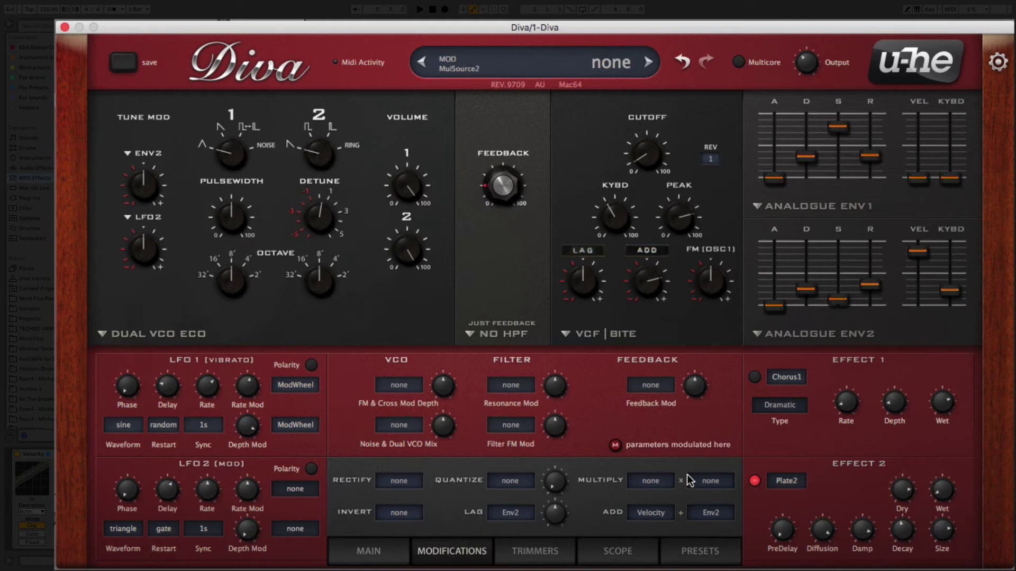
- Set the Multiply modifier's sources to Add and LFO2, and switch LFO2 to a sine waveform
left_click(639, 482)
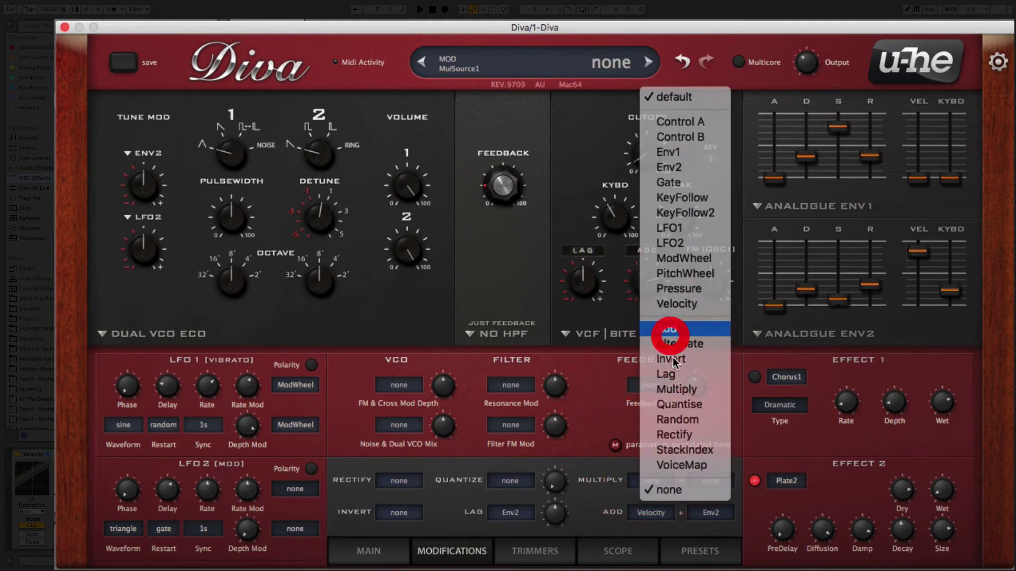
left_click(669, 331)
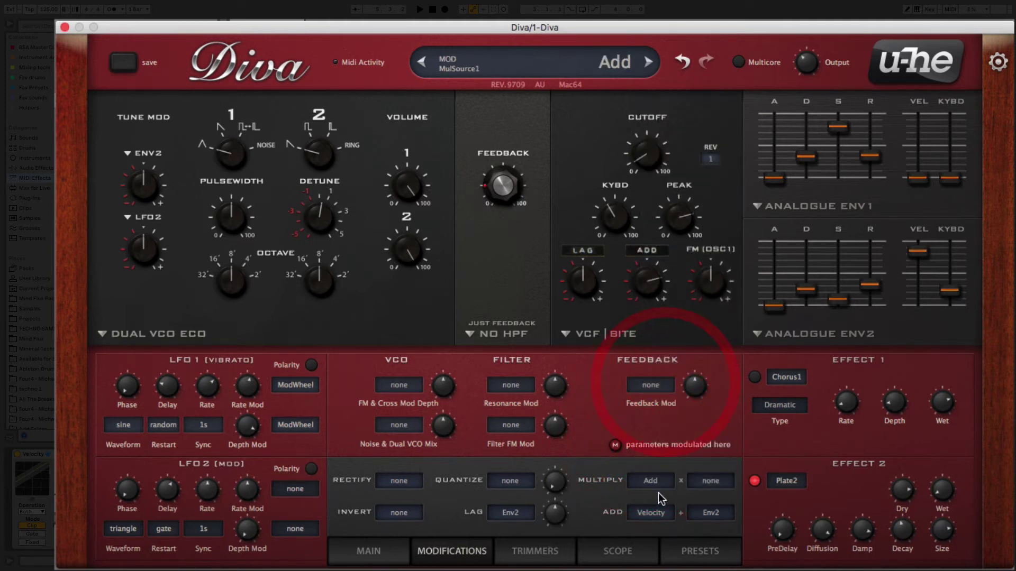
left_click(693, 487)
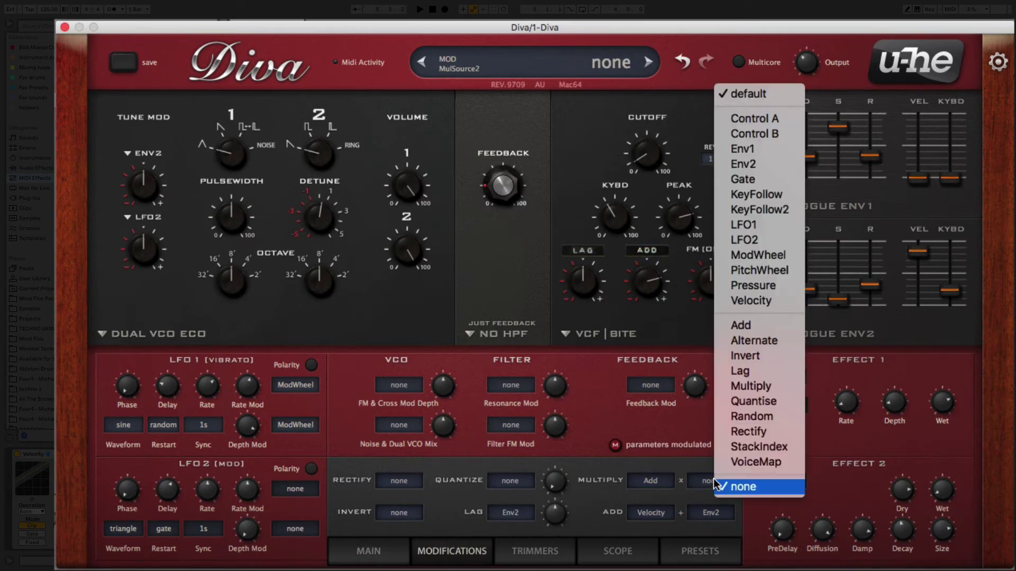
left_click(754, 239)
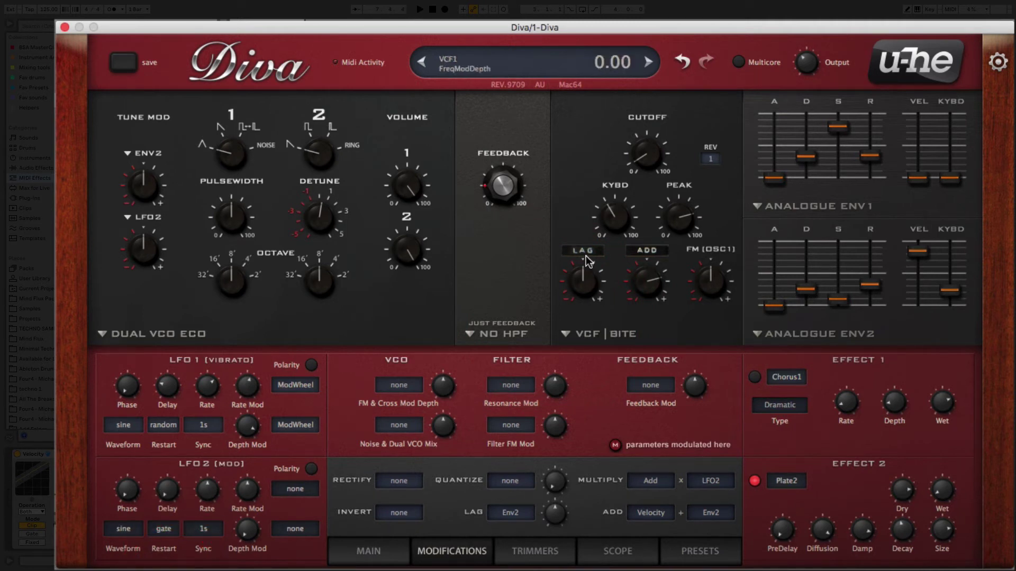
- Assign Multiply as the filter resonance modulation source and settle on a small positive depth while auditioning the clip
left_click(528, 385)
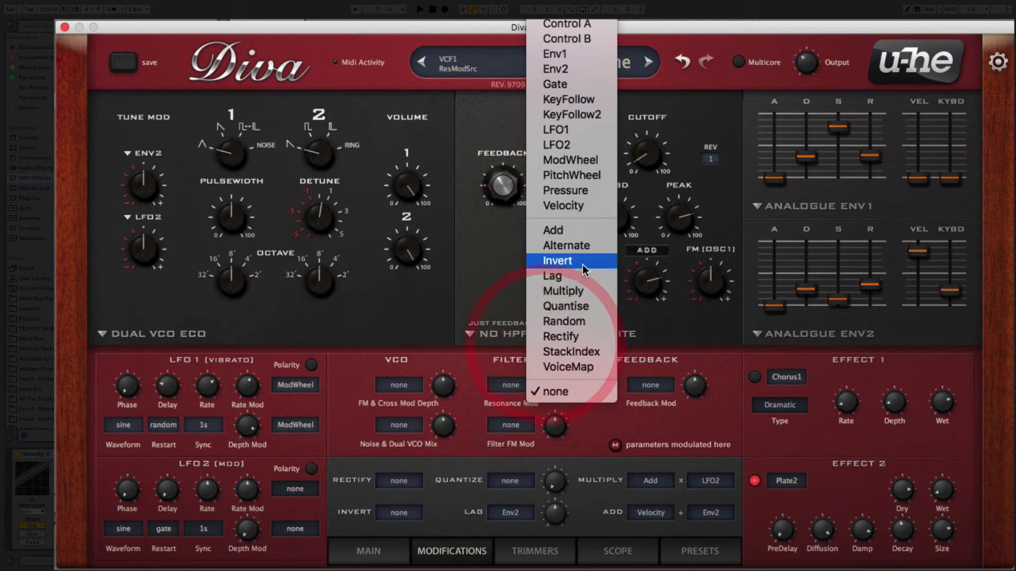
left_click(572, 292)
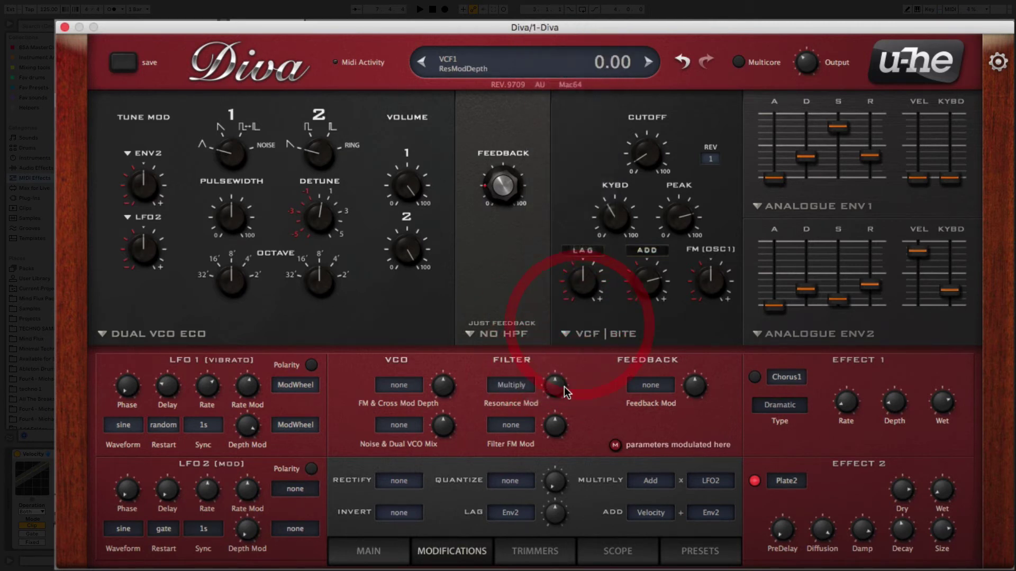
left_click_drag(564, 387, 563, 327)
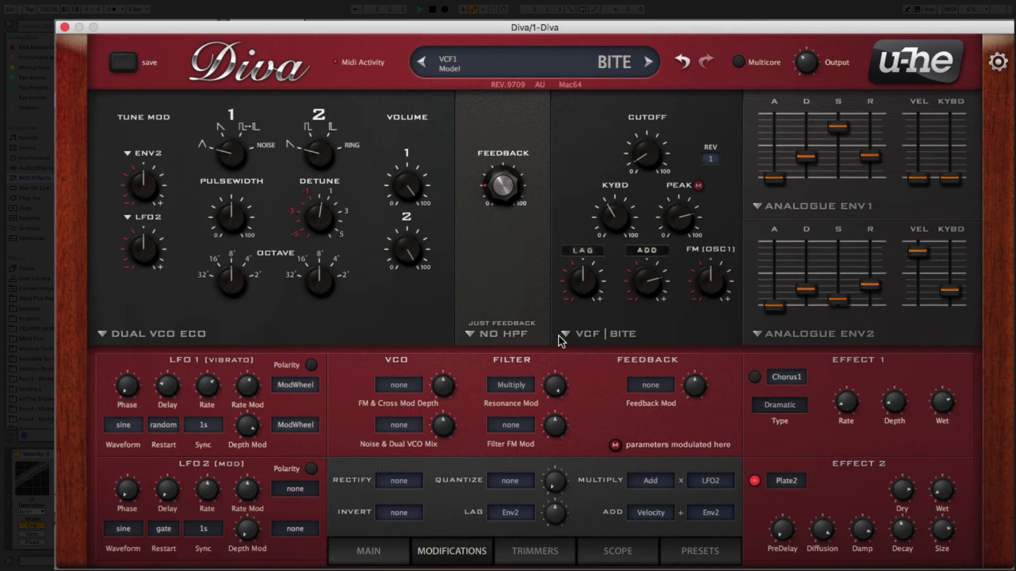
left_click_drag(554, 380, 598, 377)
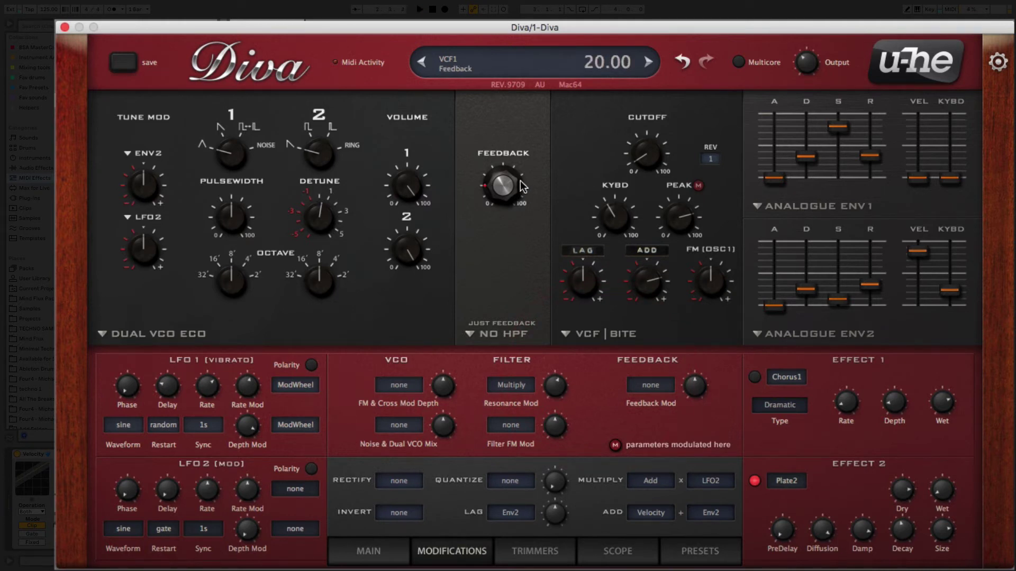
- Raise the Feedback amount to 100 and play the clip to check
left_click(484, 343)
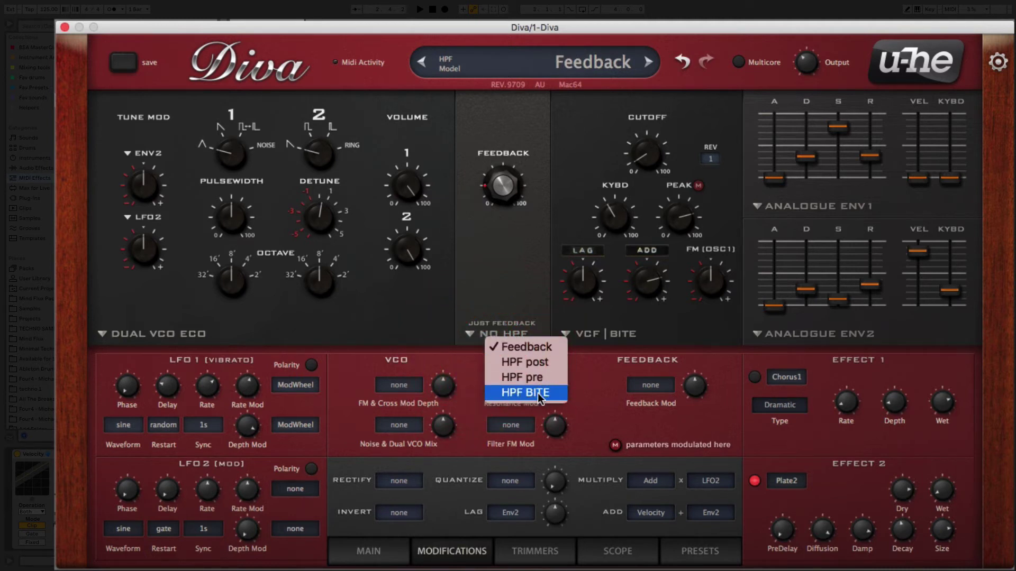
left_click(497, 239)
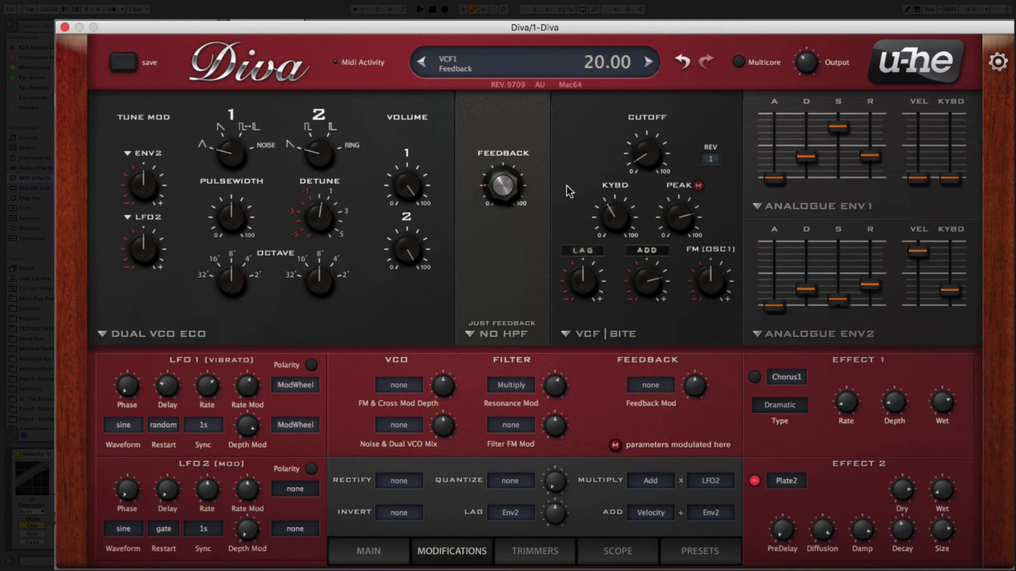
left_click_drag(510, 195, 498, 39)
left_click_drag(498, 39, 497, 79)
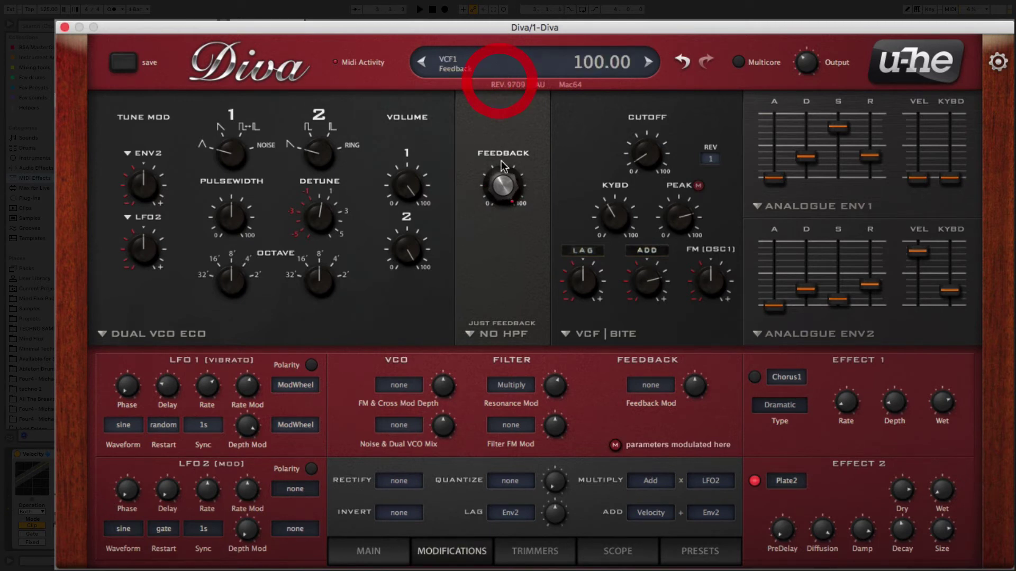
key("space")
- Switch the high-pass section to HPF BITE, raise its Cutoff to nearly halfway and its Peak to 65.50 while auditioning the clip
left_click(482, 331)
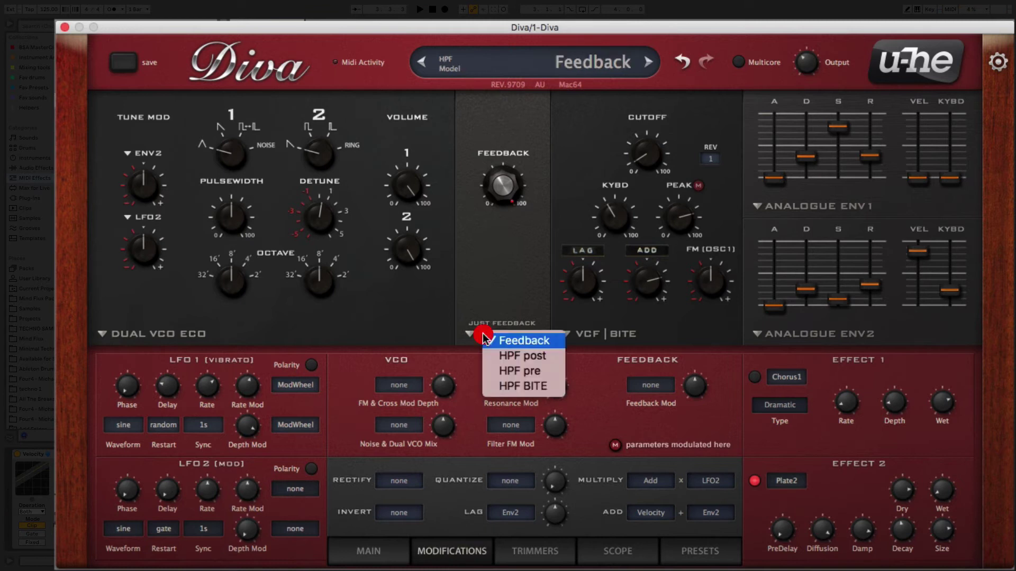
left_click(519, 389)
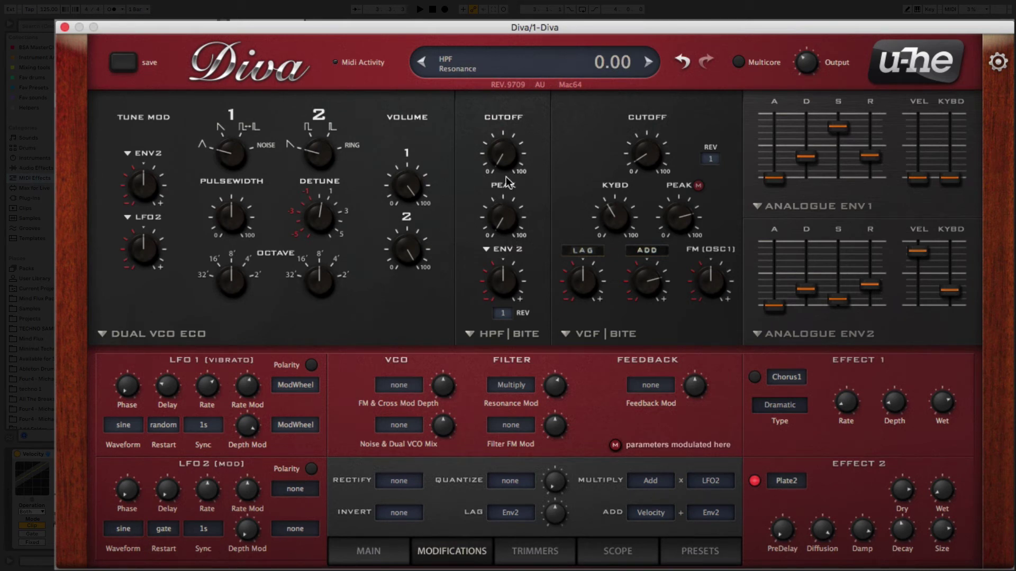
left_click_drag(503, 157, 498, 68)
left_click_drag(496, 220, 494, 141)
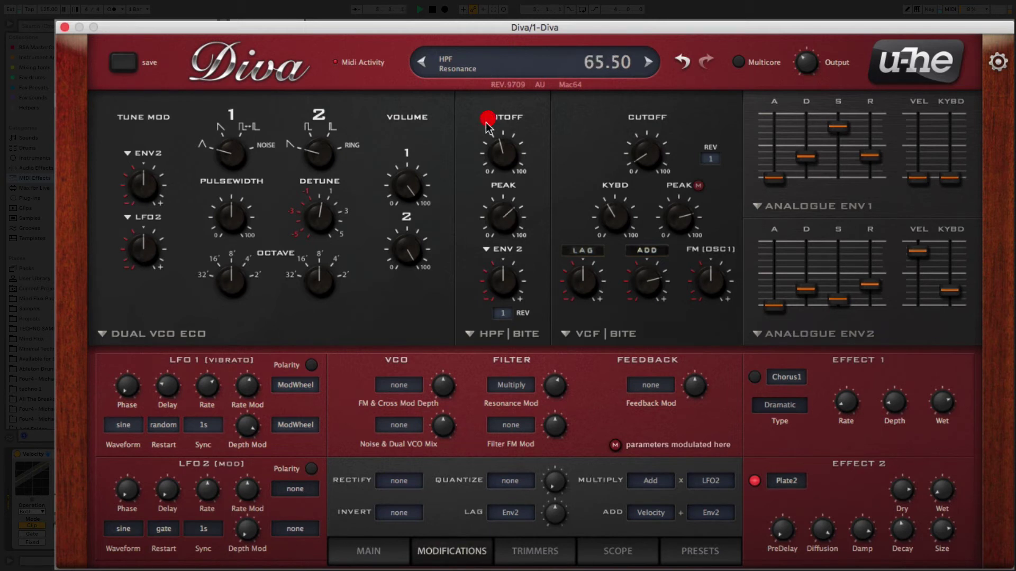
- Assign Add as the high-pass cutoff modulation source with a small positive depth, and lower the high-pass Cutoff to 53.50
left_click(503, 249)
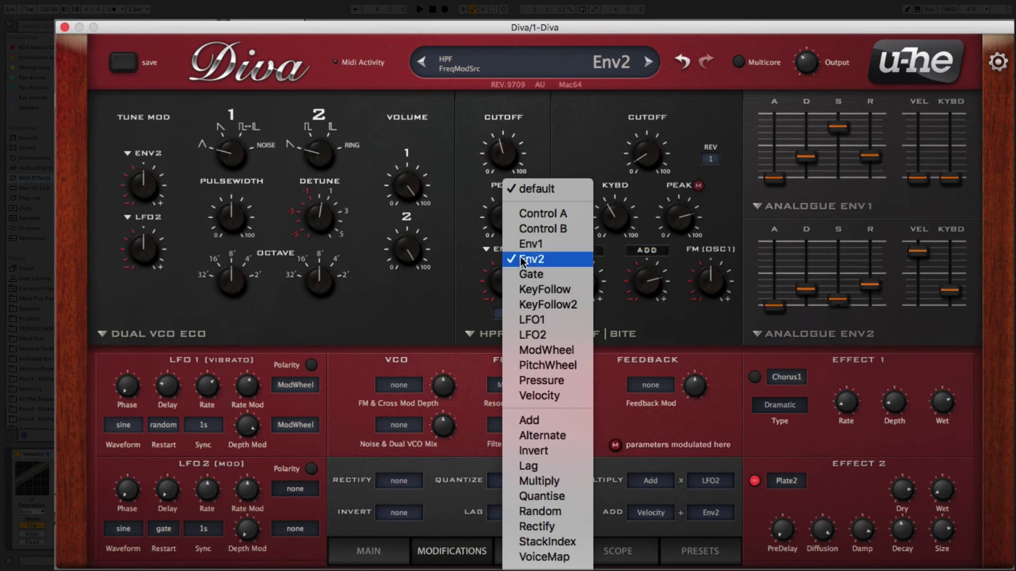
left_click(581, 420)
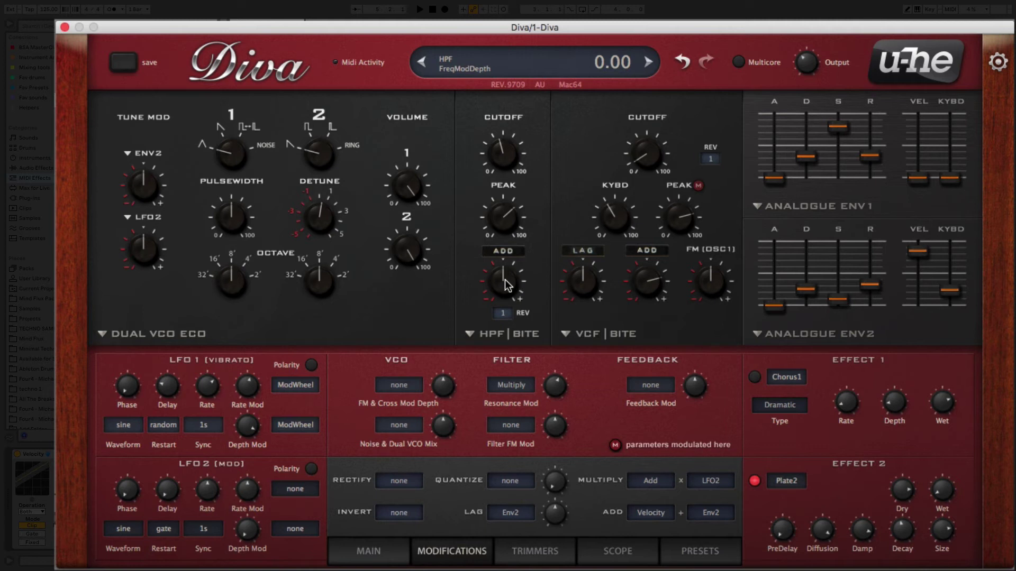
mouse_move(505, 279)
left_mouse_down()
mouse_move(513, 218)
mouse_move(509, 345)
mouse_move(512, 269)
left_mouse_up()
left_click_drag(506, 151, 503, 200)
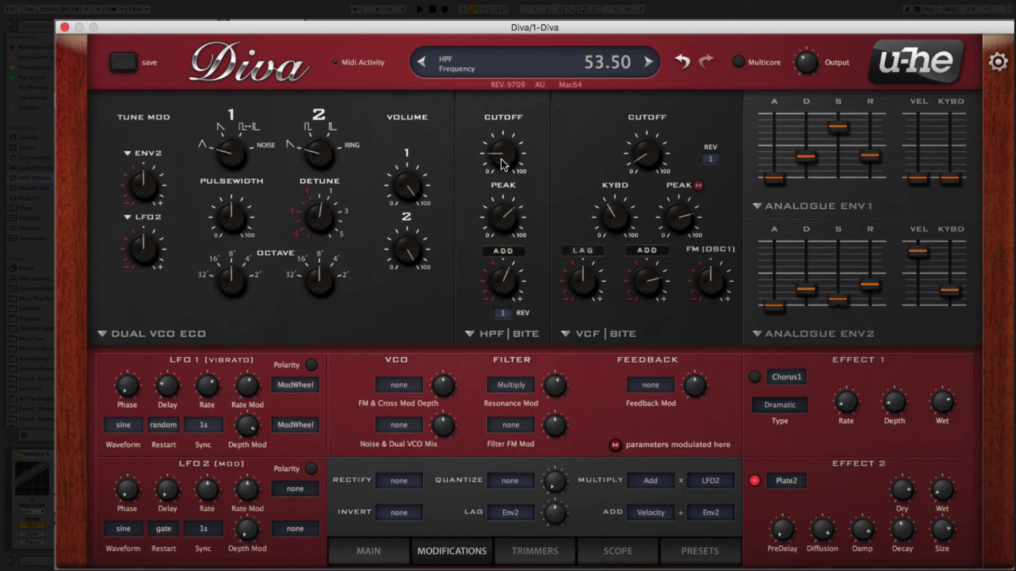
- Lower the high-pass Peak to 52.50, reduce its Cutoff slightly further and increase the Add modulation depth
left_click(503, 230)
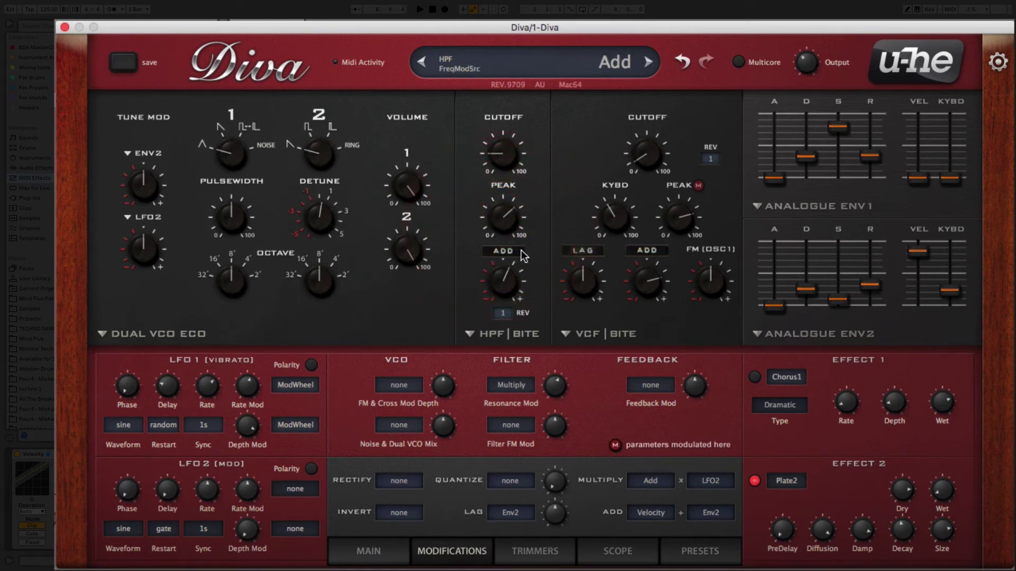
left_click_drag(505, 216, 505, 246)
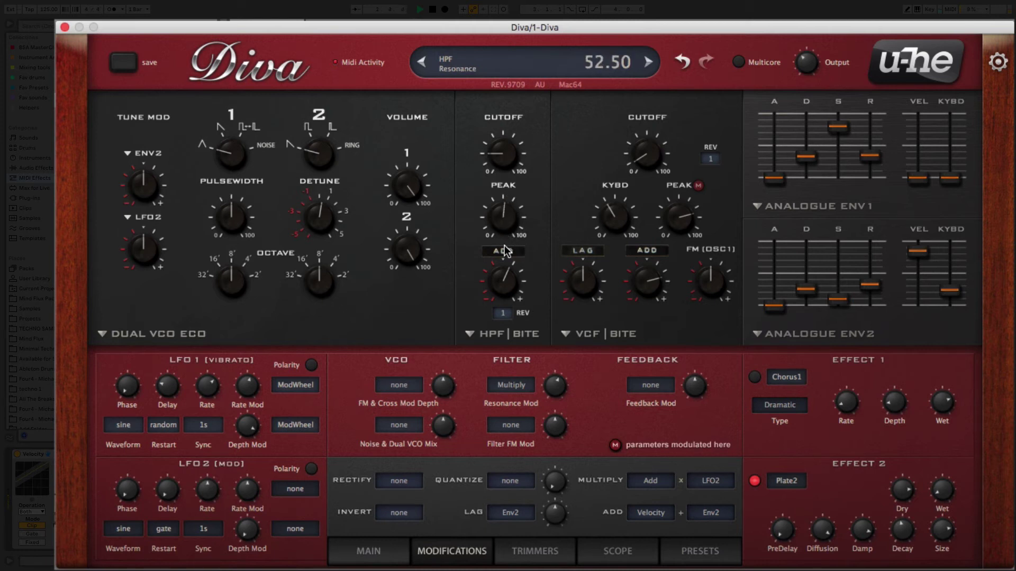
left_click_drag(506, 152, 504, 158)
left_click_drag(502, 287, 503, 275)
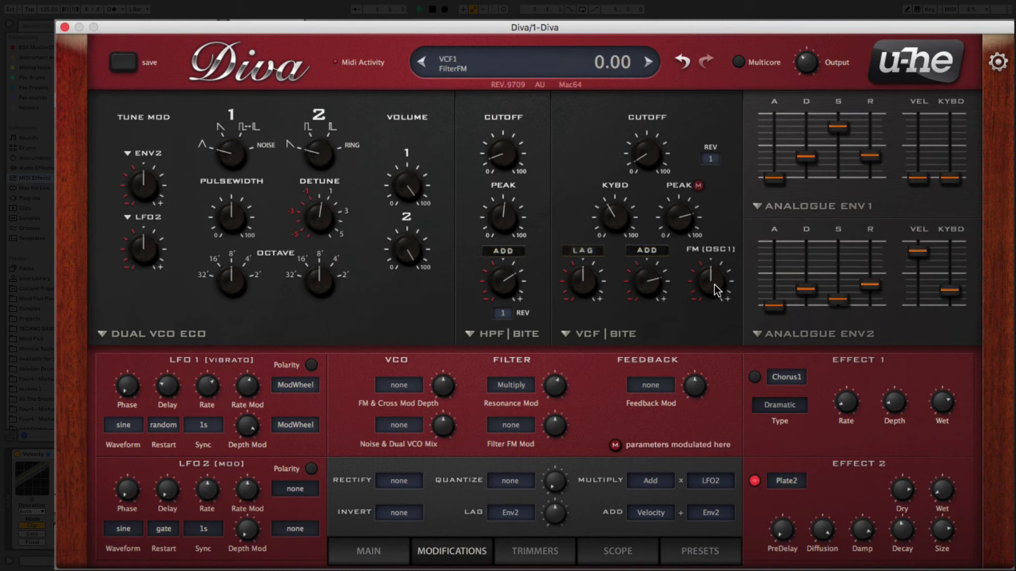
- Try maximum filter FM with pulse and noise waveforms on silenced oscillator 1, and restore that oscillator's sawtooth and full volume
left_click_drag(714, 285, 711, 163)
left_click_drag(237, 121, 239, 51)
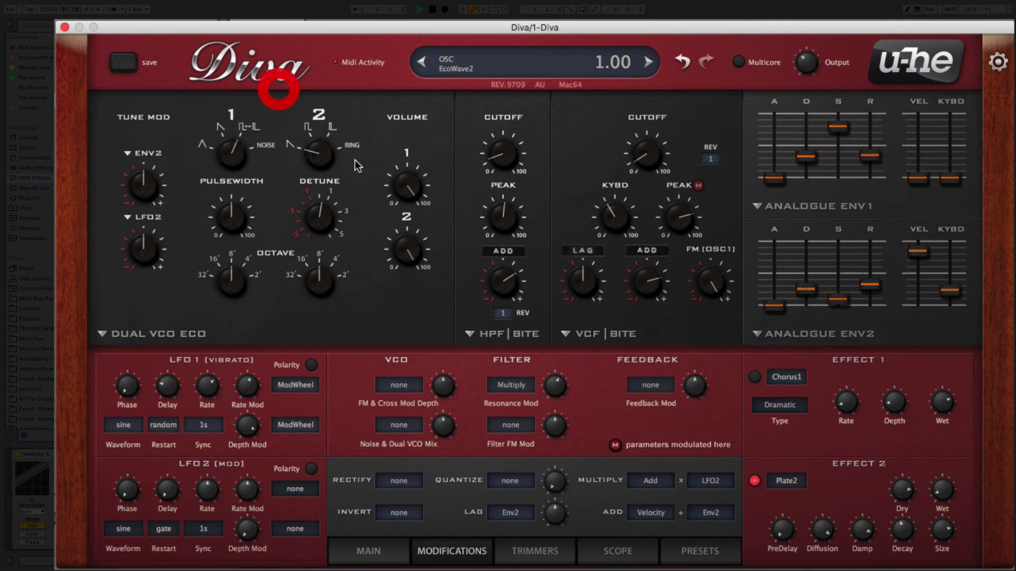
left_click_drag(399, 198, 403, 325)
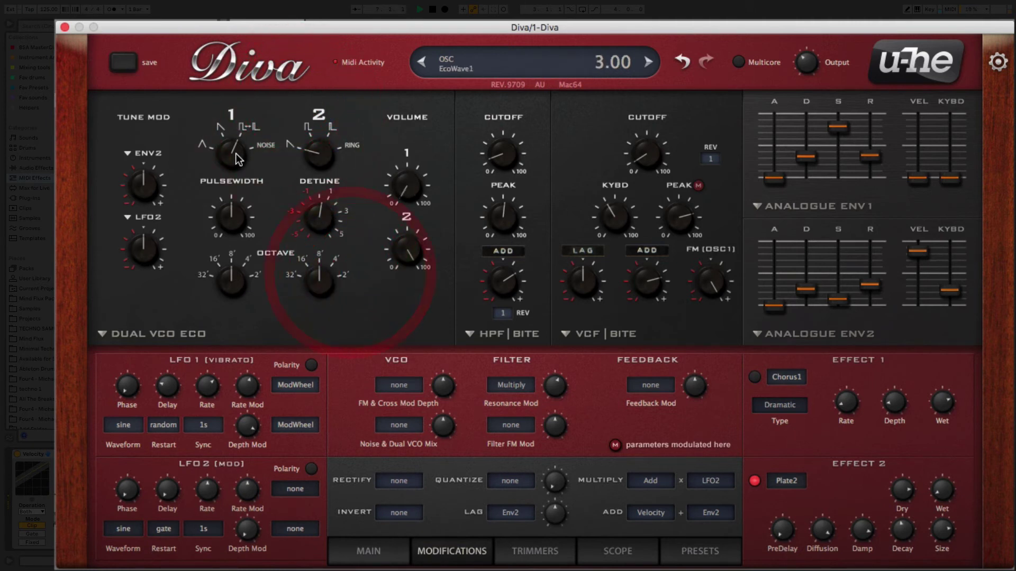
left_click_drag(234, 154, 237, 102)
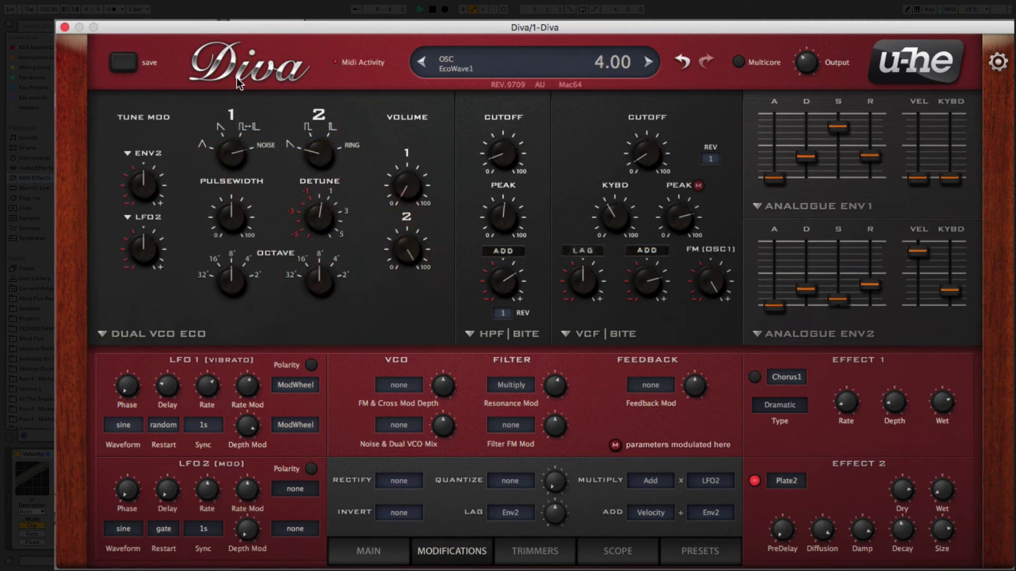
left_click_drag(238, 137, 235, 254)
left_click_drag(407, 185, 472, 63)
left_click_drag(233, 158, 370, 230)
- Bring filter FM down to a moderate positive amount and assign Multiply as its modulation source with a high positive depth, auditioning the clip
left_click_drag(709, 282, 701, 350)
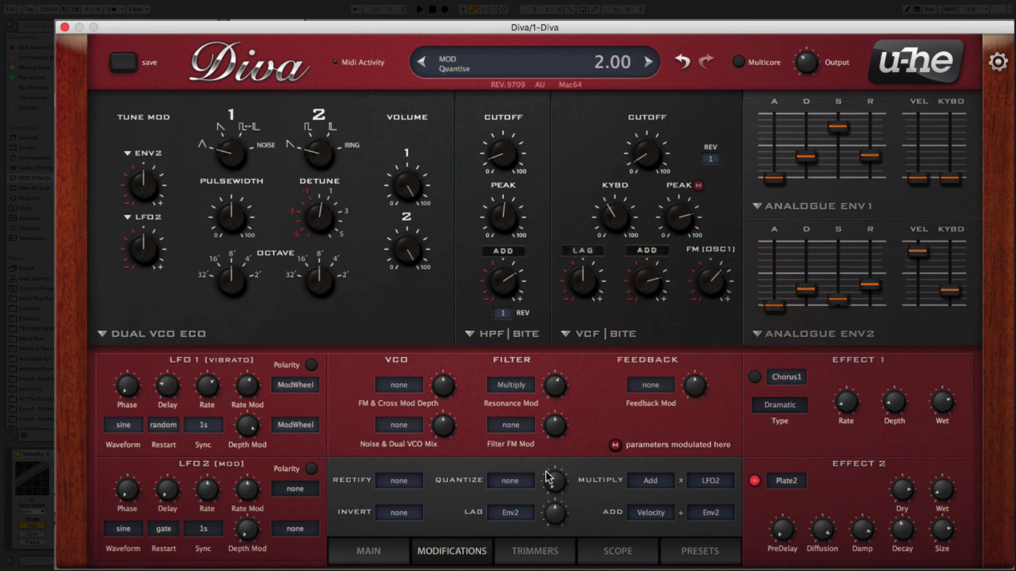
left_click(507, 427)
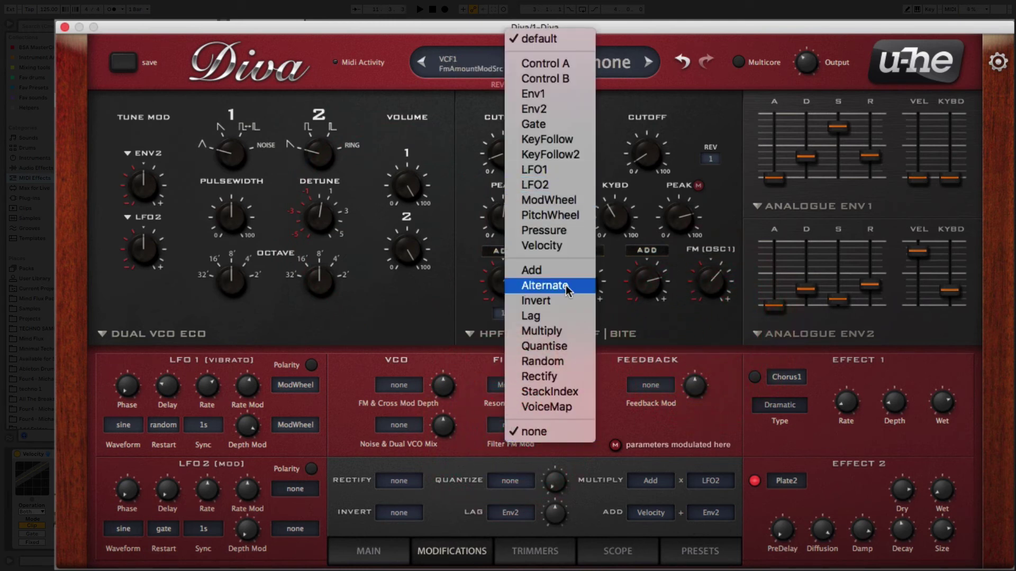
left_click(573, 330)
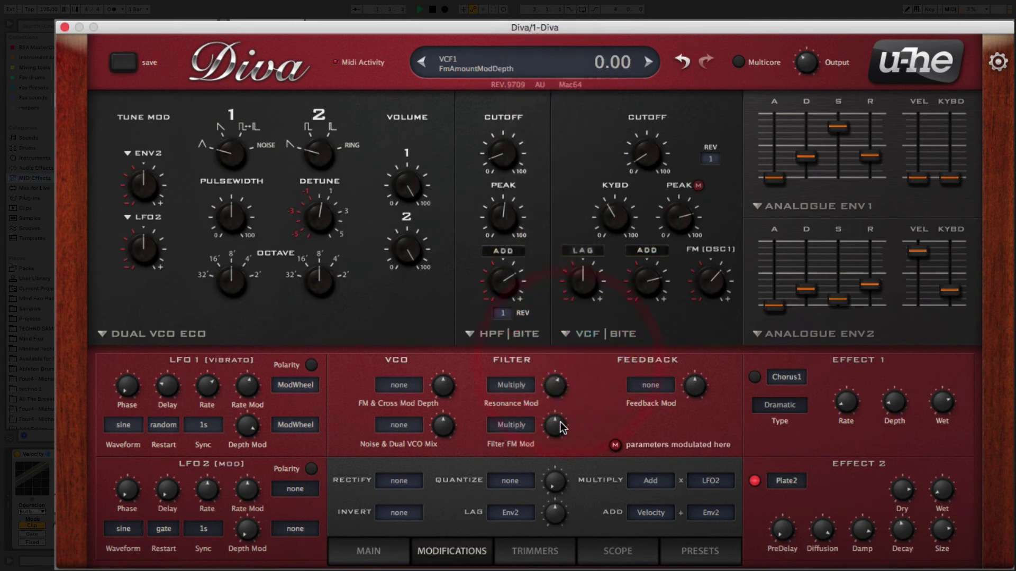
left_click_drag(560, 429, 563, 342)
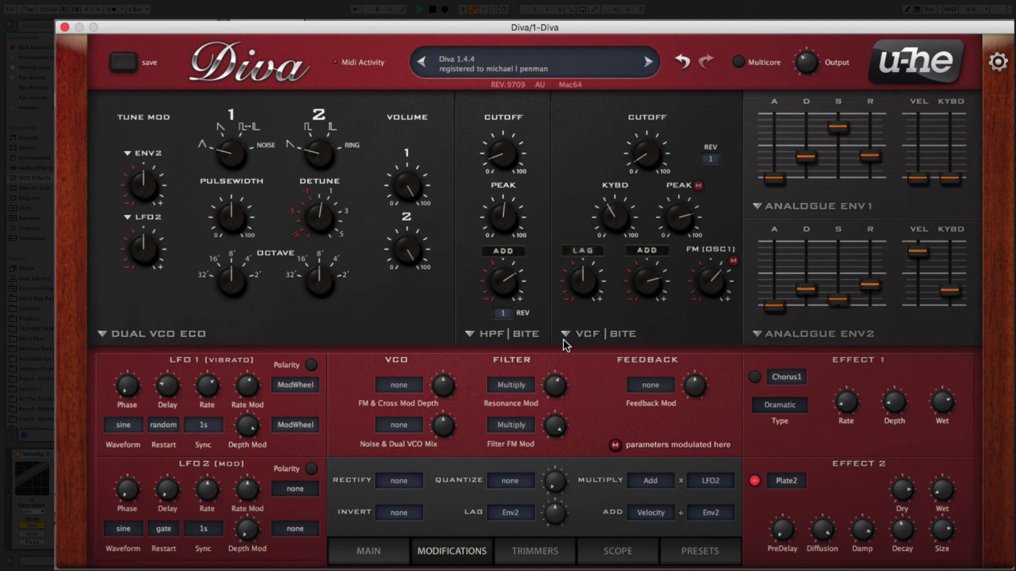
key("space")
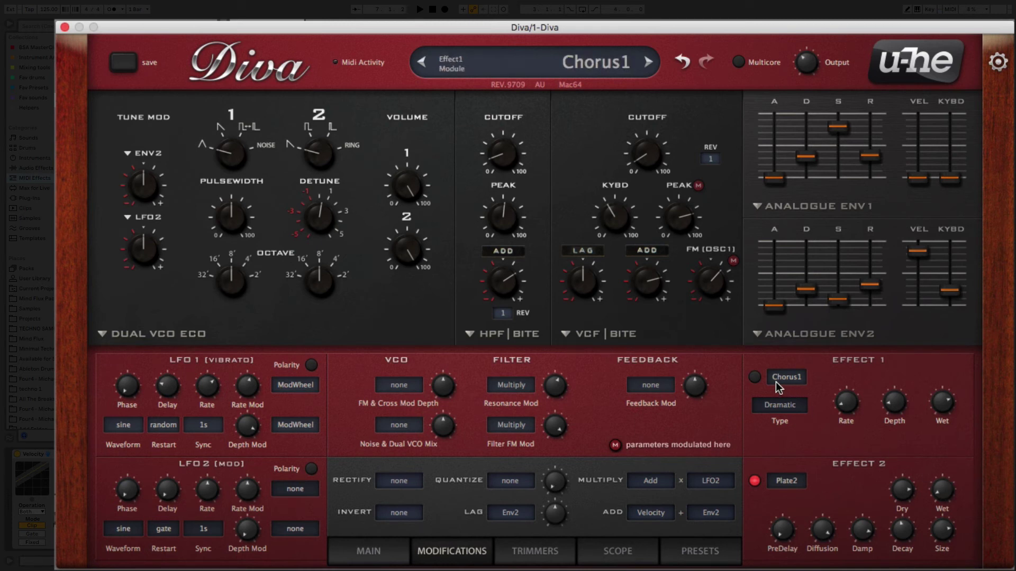
- Enable Effect 1, audition its chorus, and switch the effect to Phaser1 with the Stoned type
left_click(755, 378)
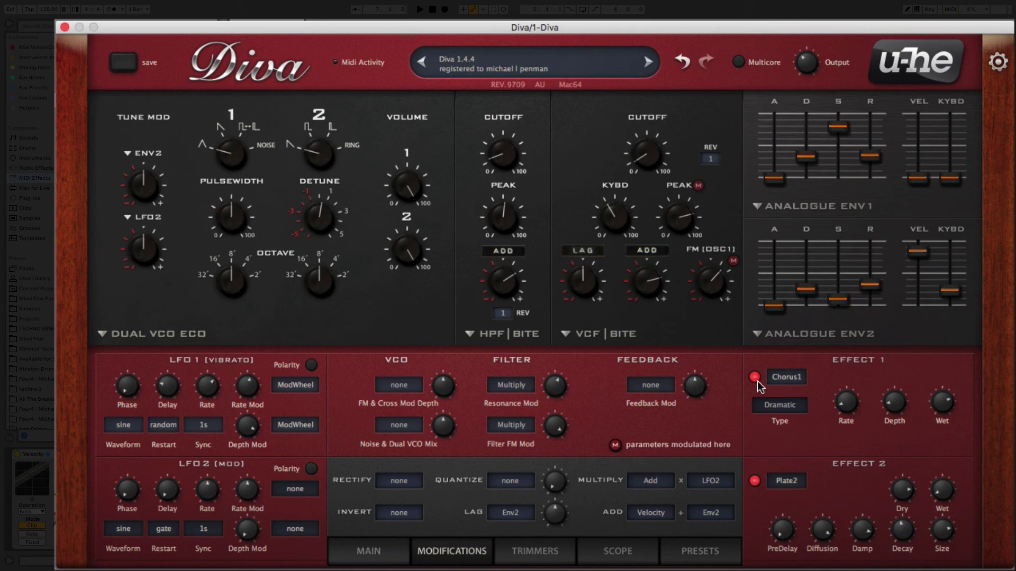
key("space")
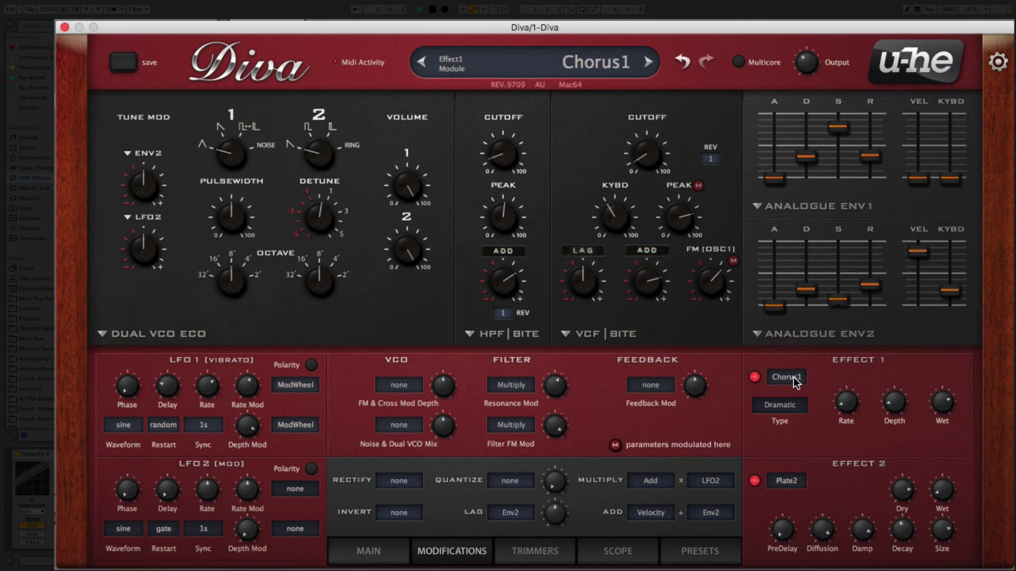
left_click(793, 378)
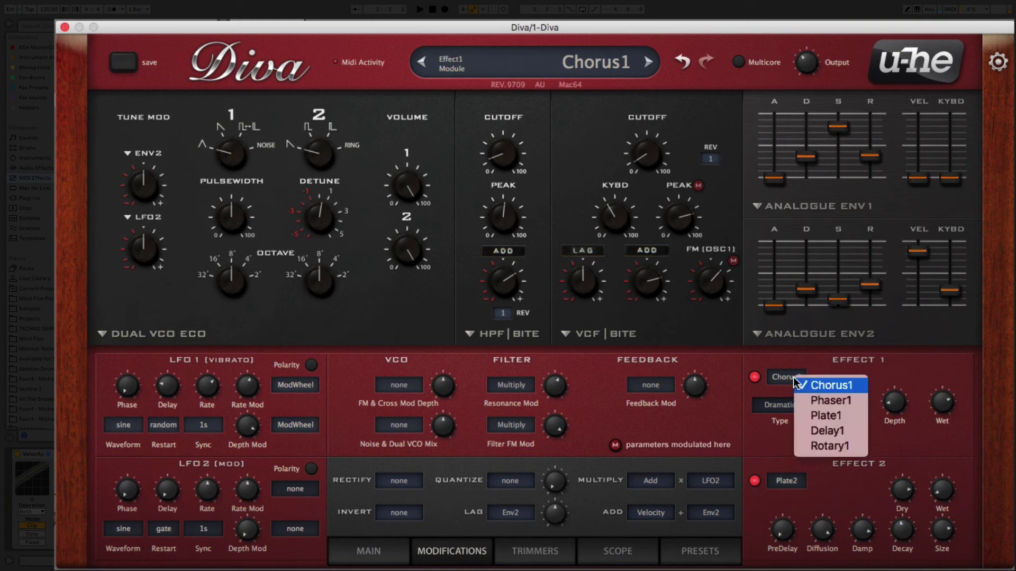
left_click(829, 400)
left_click(796, 409)
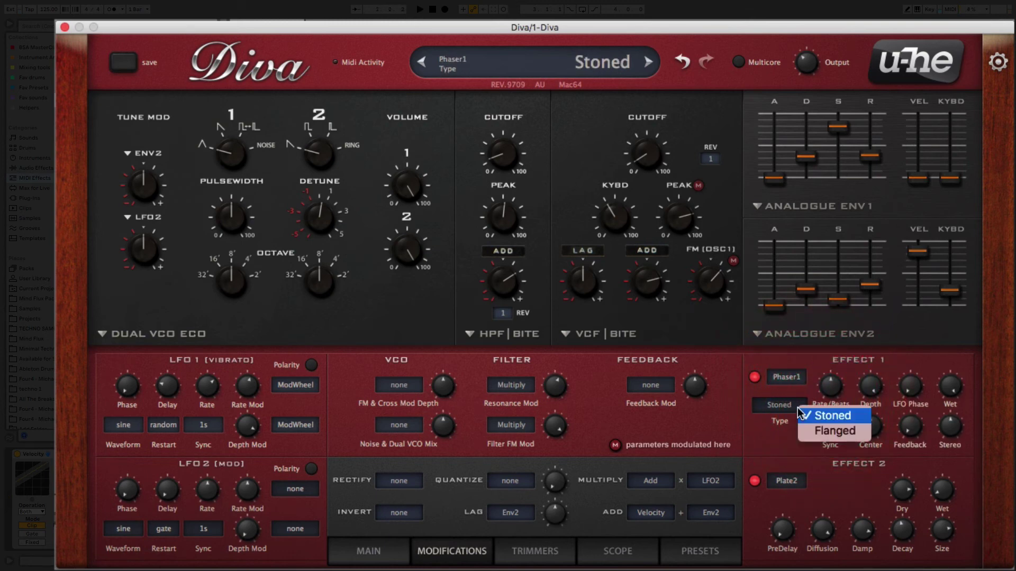
left_click(799, 412)
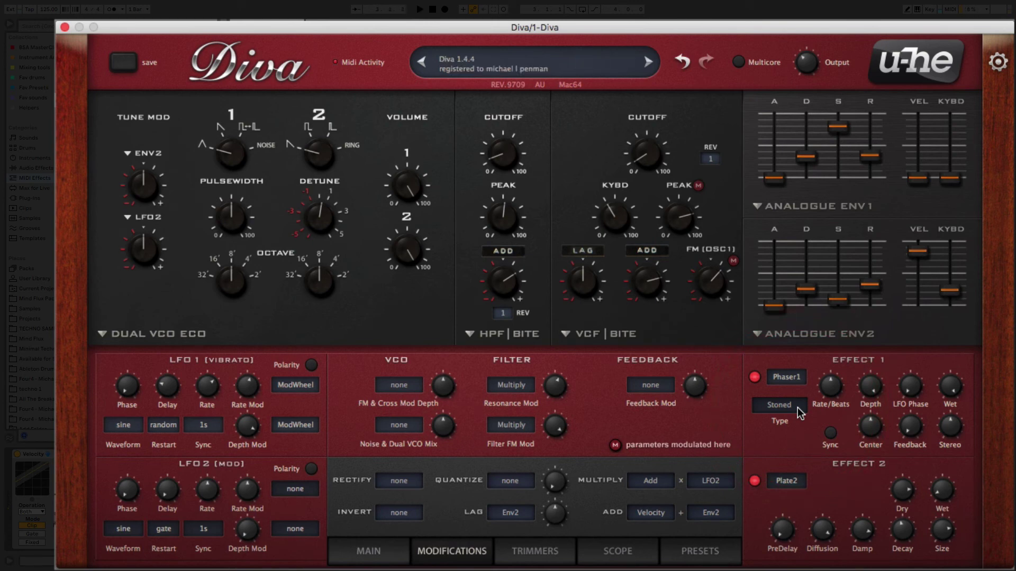
- Turn off both effects and duplicate the Diva track
left_click(755, 377)
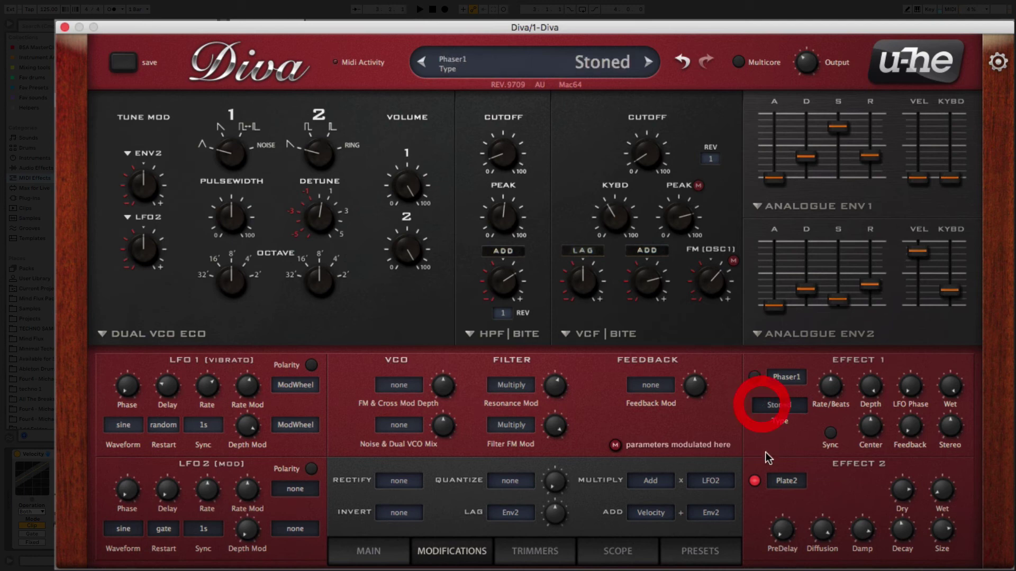
left_click(754, 482)
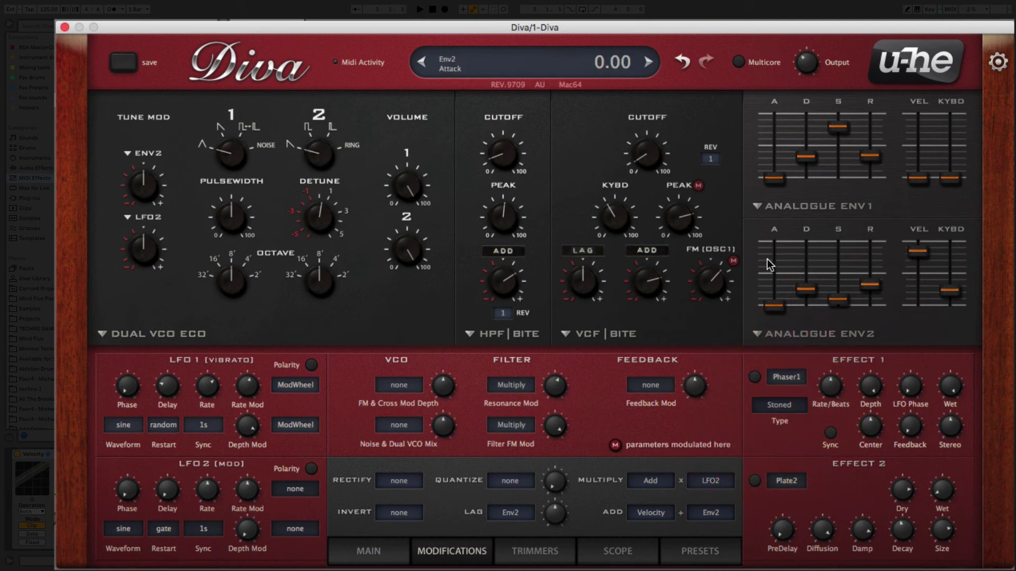
mouse_move(677, 222)
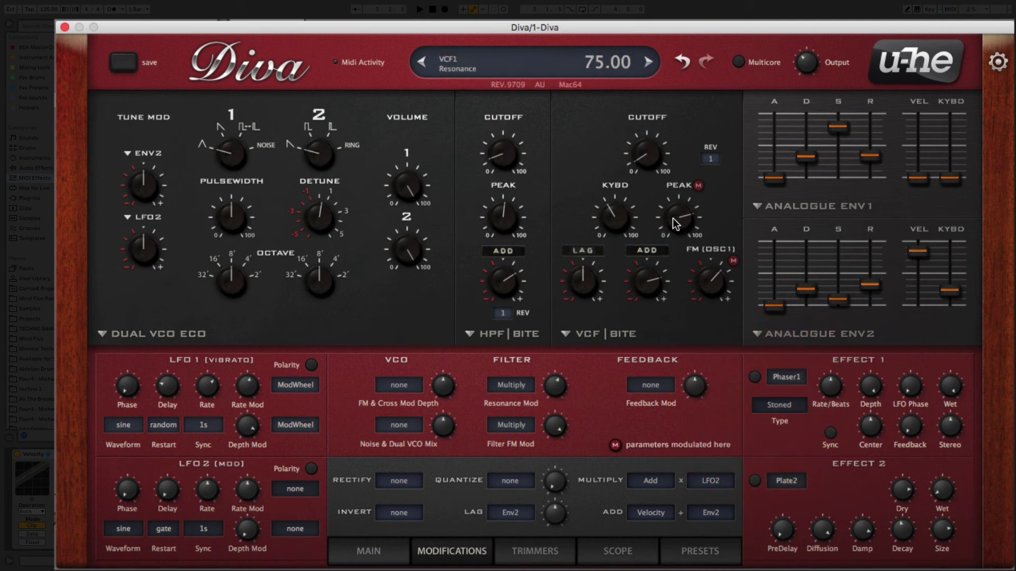
key("super+d")
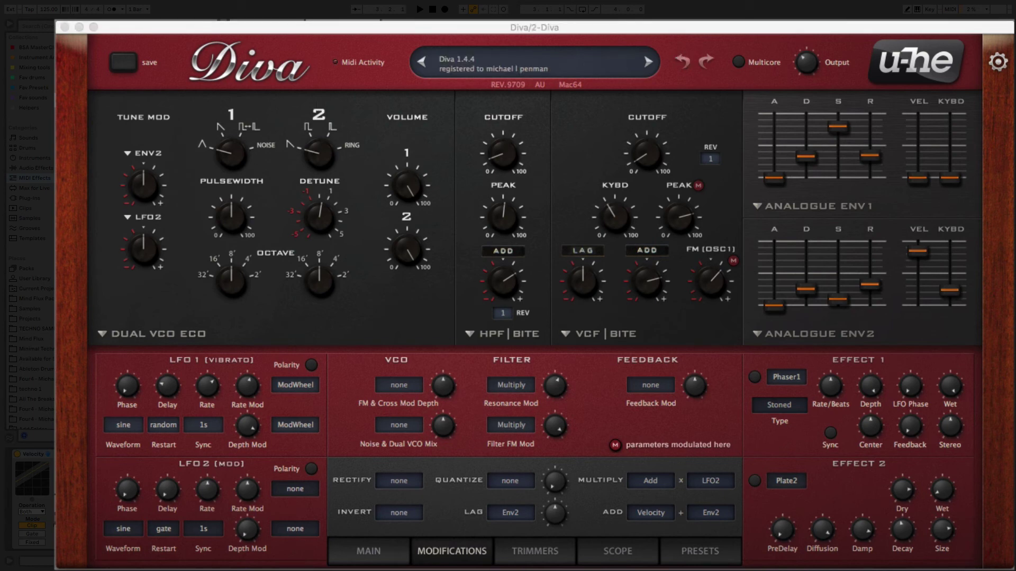
- On the duplicated Diva, enable the Phaser1 effect, and set Effect 2 to Chorus2 and enable it
left_click(755, 376)
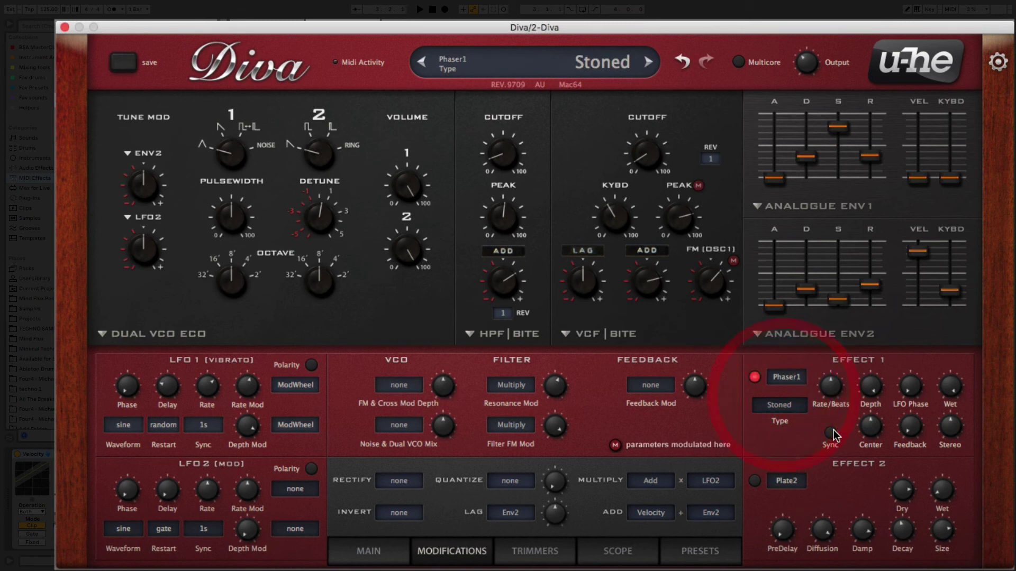
left_click(794, 480)
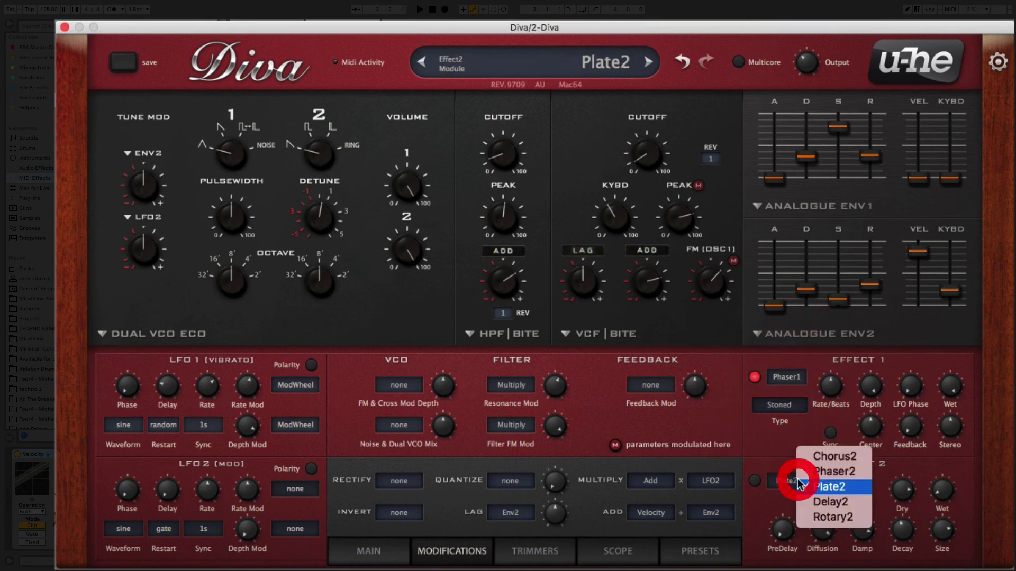
left_click(823, 458)
left_click(755, 480)
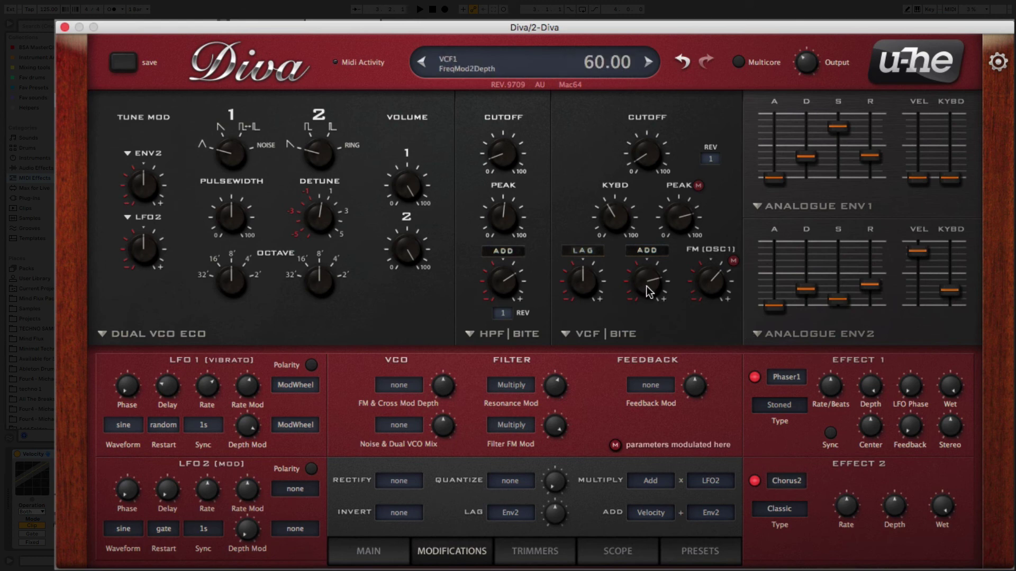
- Raise the duplicate's high-pass Cutoff and Peak well above halfway while auditioning, and drop envelope 1's sustain to minimum
left_click_drag(509, 170, 519, 55)
left_click_drag(505, 209, 507, 176)
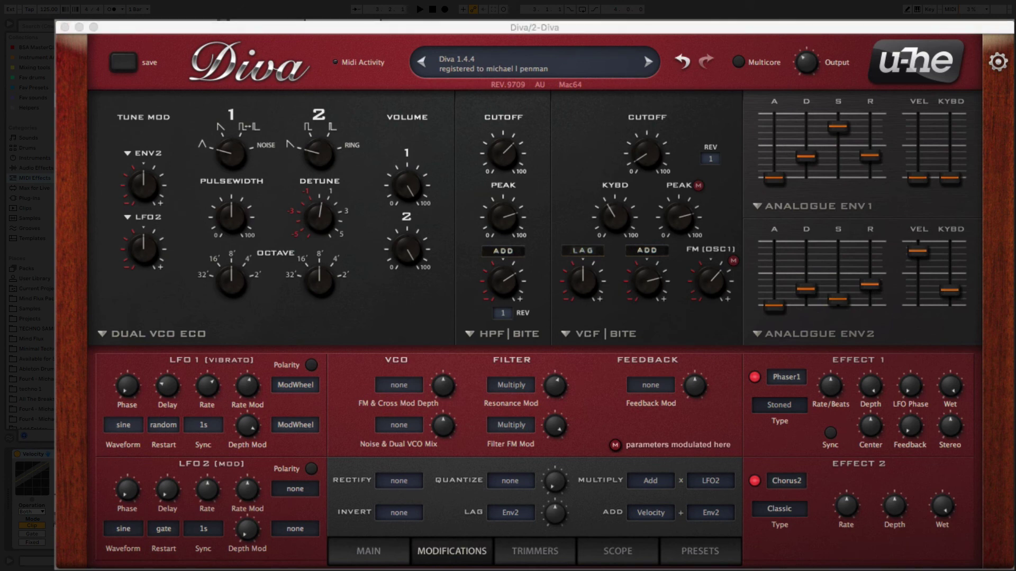
key("space")
left_click_drag(501, 142, 501, 124)
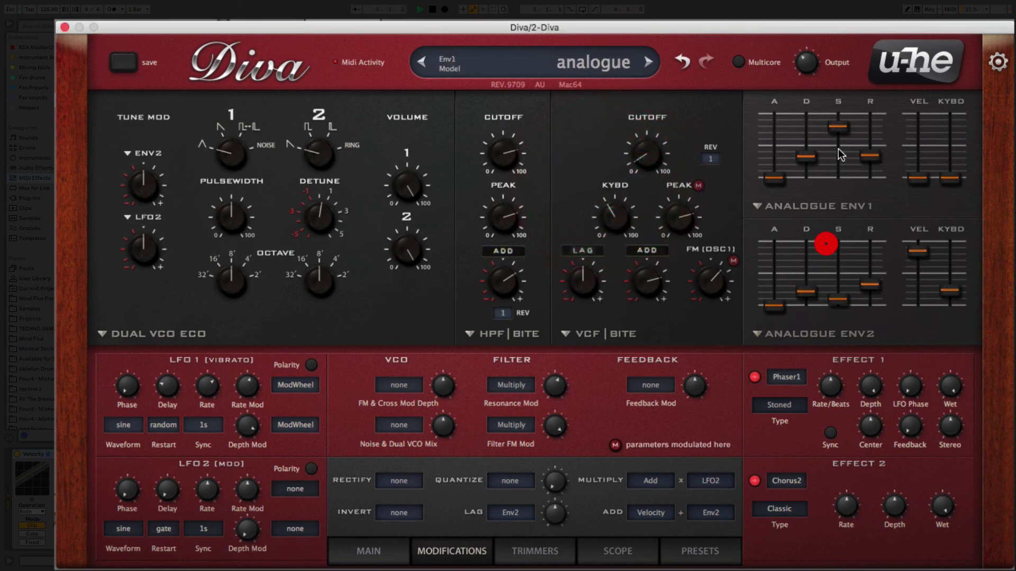
left_click_drag(838, 148, 834, 161)
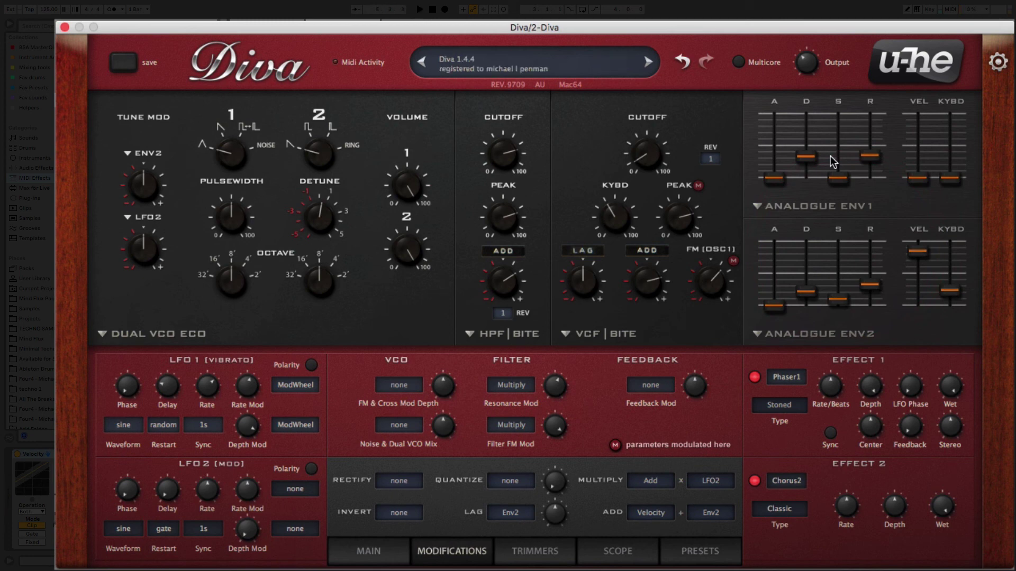
- Start playback, close the Diva window, and compare the layers by switching the duplicate Diva track off and back on
key("space")
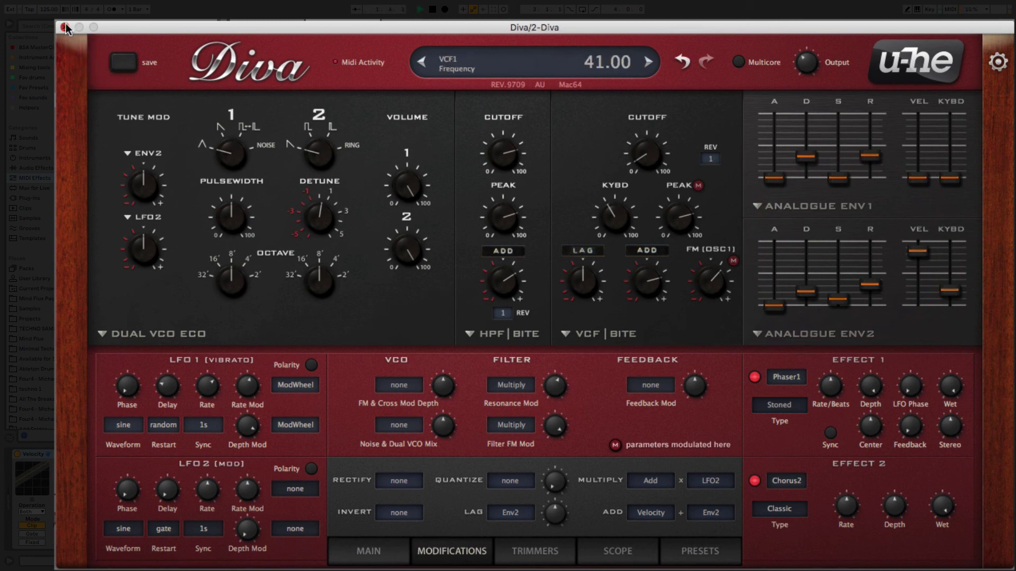
left_click(65, 27)
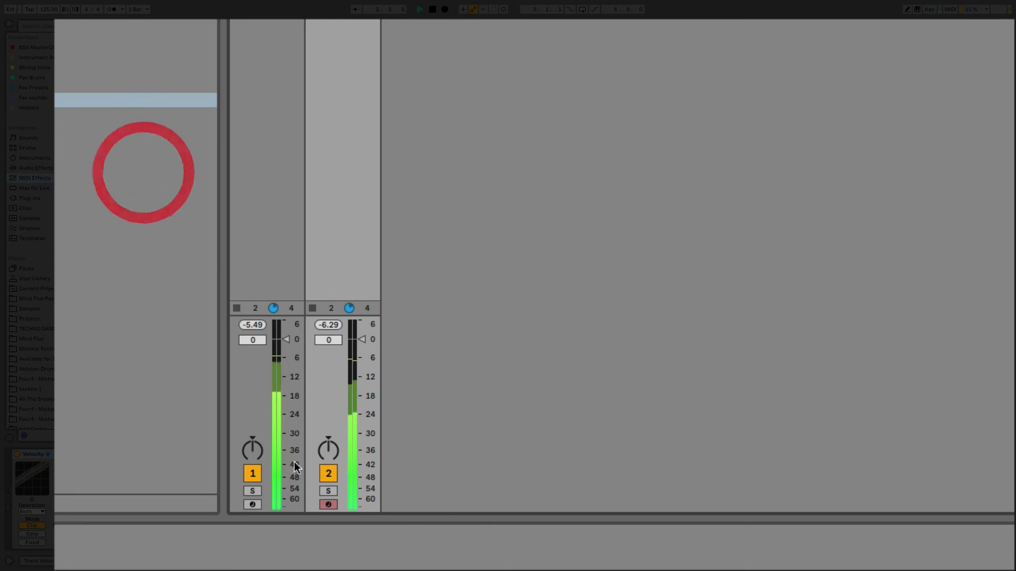
left_click(327, 475)
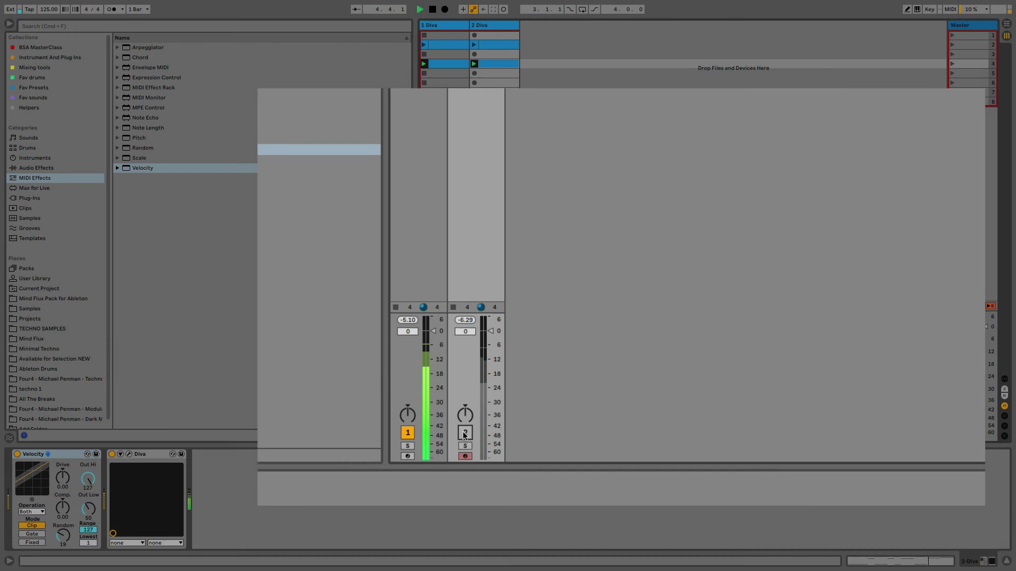
left_click(328, 475)
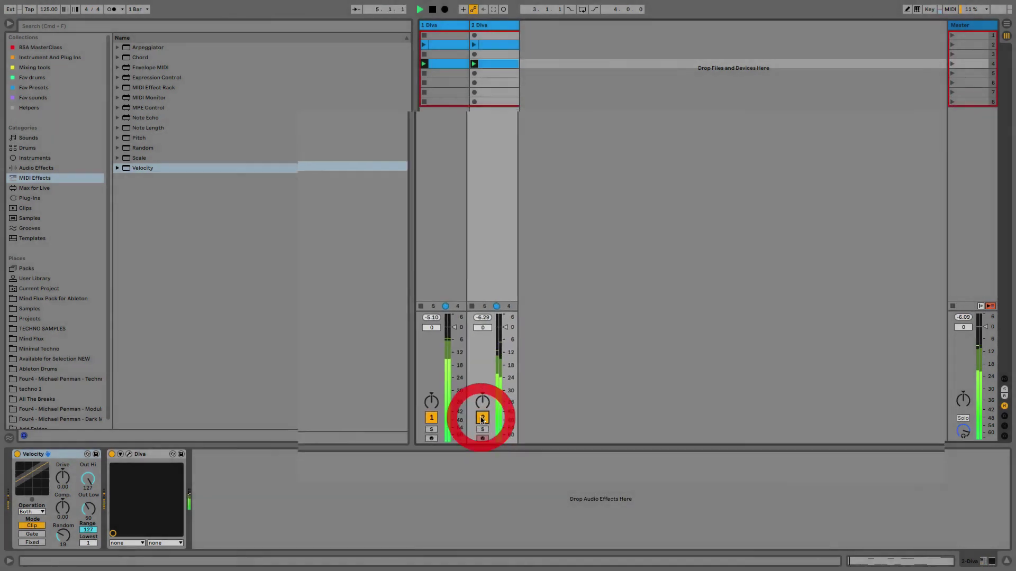
- Audition kick loops from the Four4 Dark sample pack, place dmt_127_drum_loop_earth_kick.wav on a new track in scene 4, and launch it
left_click(61, 419)
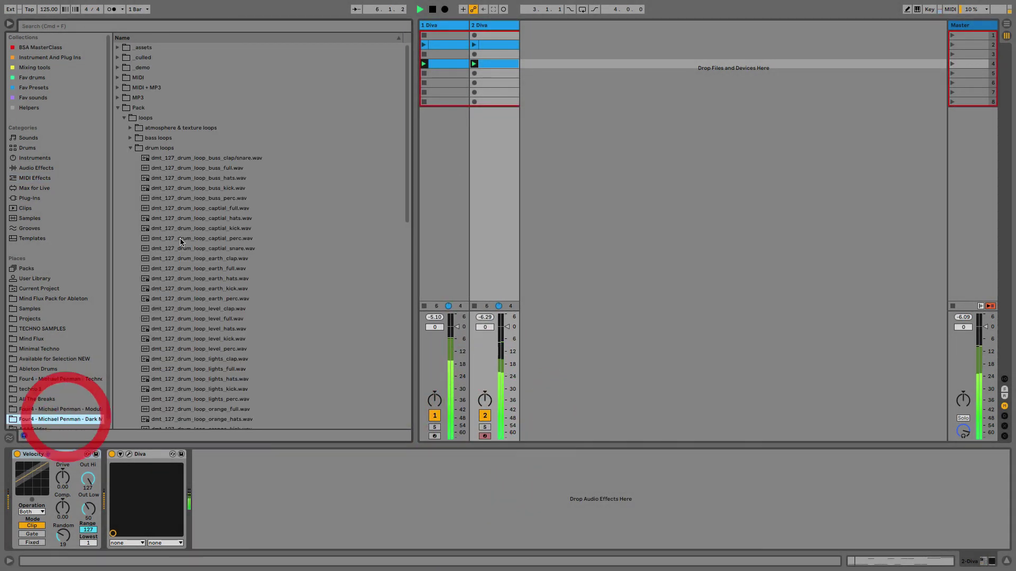
left_click(196, 187)
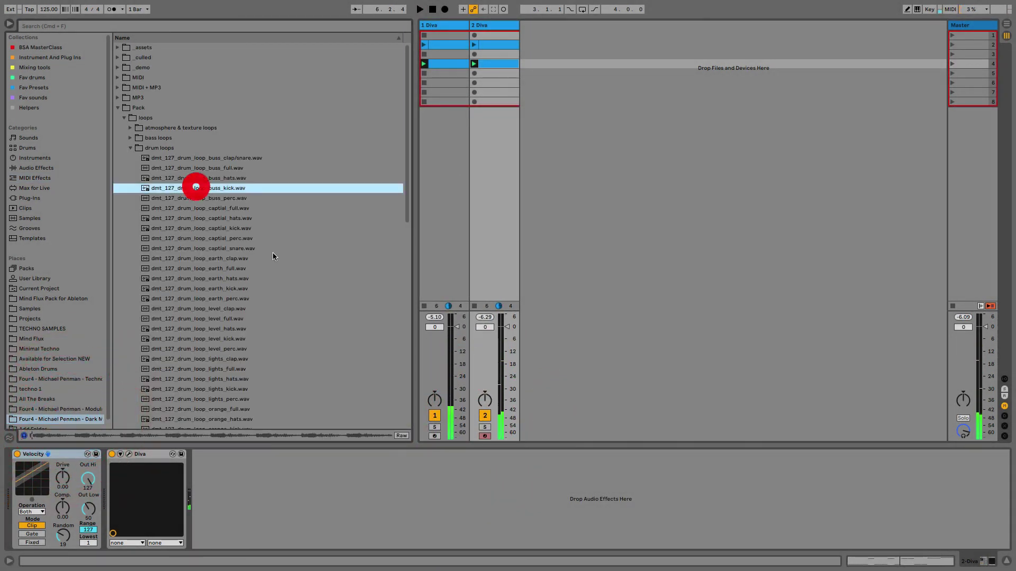
left_click(225, 229)
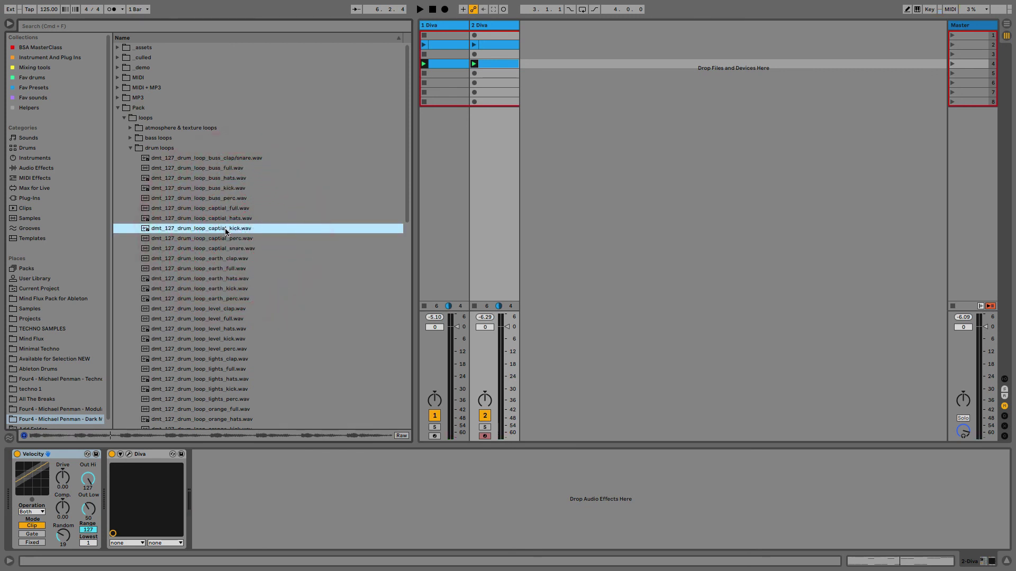
left_click_drag(240, 289, 553, 64)
left_click(524, 64)
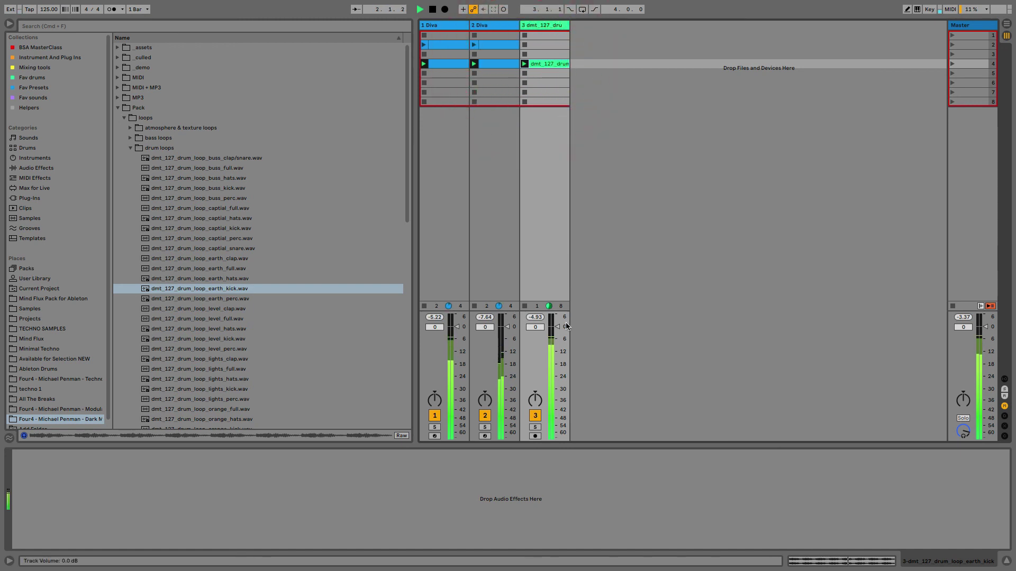
- Place dmt_127_drum_loop_level_hats.wav on another new track in scene 4, launch it to hear the full layering, and stop playback
left_click_drag(242, 328, 587, 65)
left_click(575, 64)
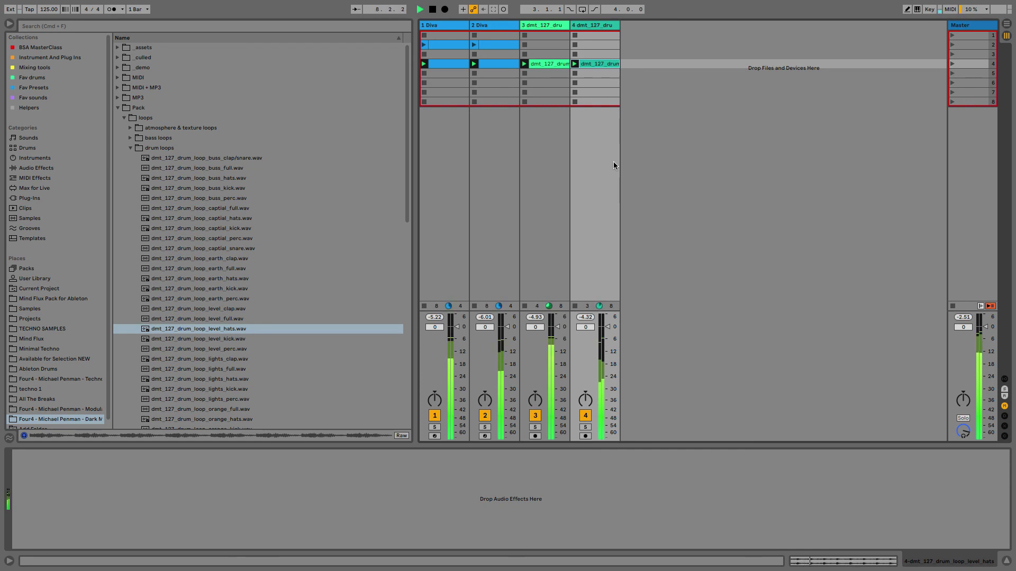
key("space")
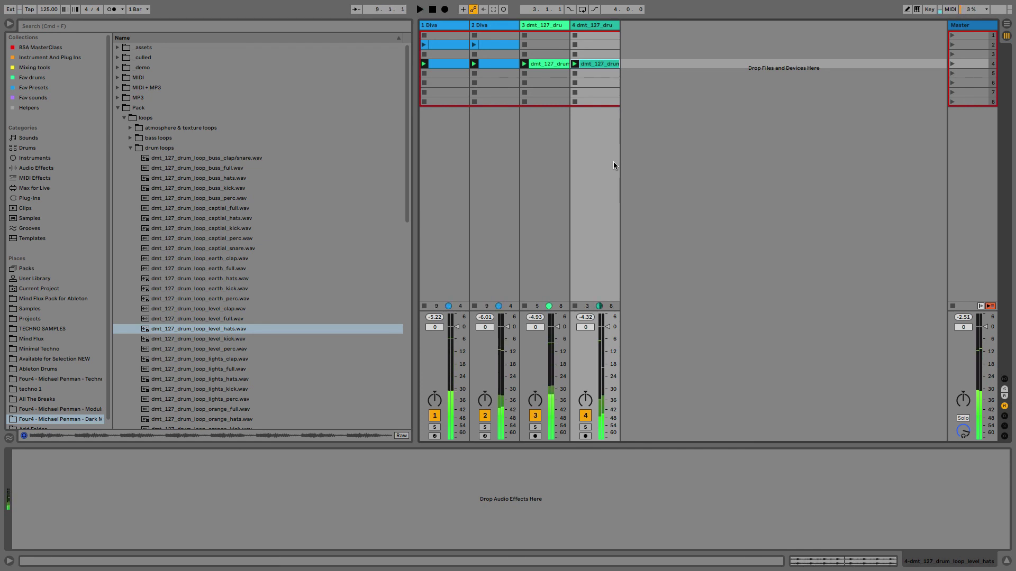